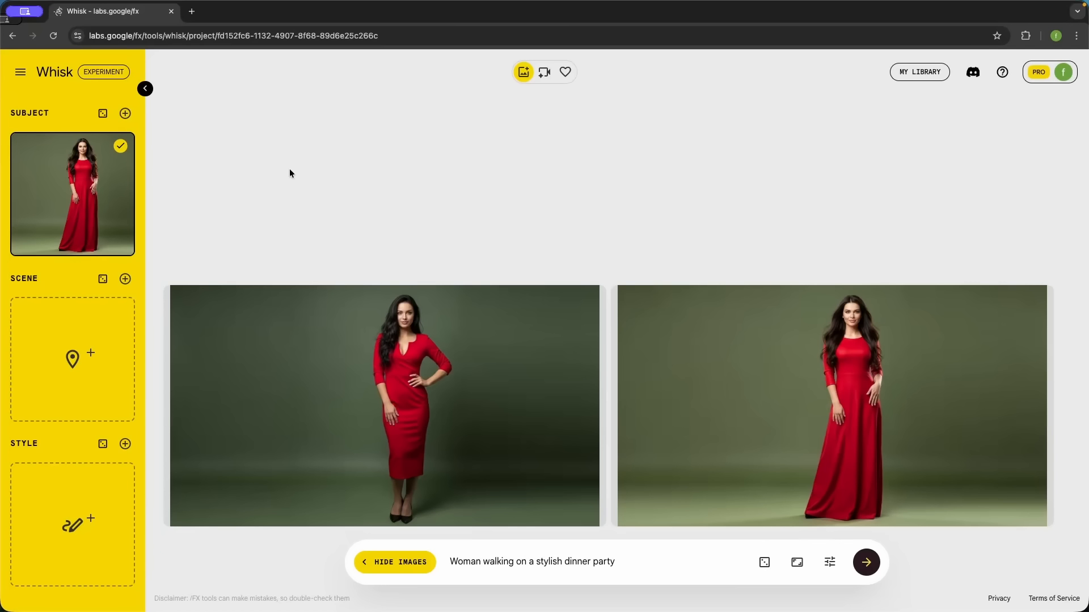
Generate images from the prompt "Woman walking on a stylish dinner party" using the woman in red as the subject reference.
{"action": "mouse_move", "coordinate": [77, 174]}
{"action": "left_click", "coordinate": [870, 570]}
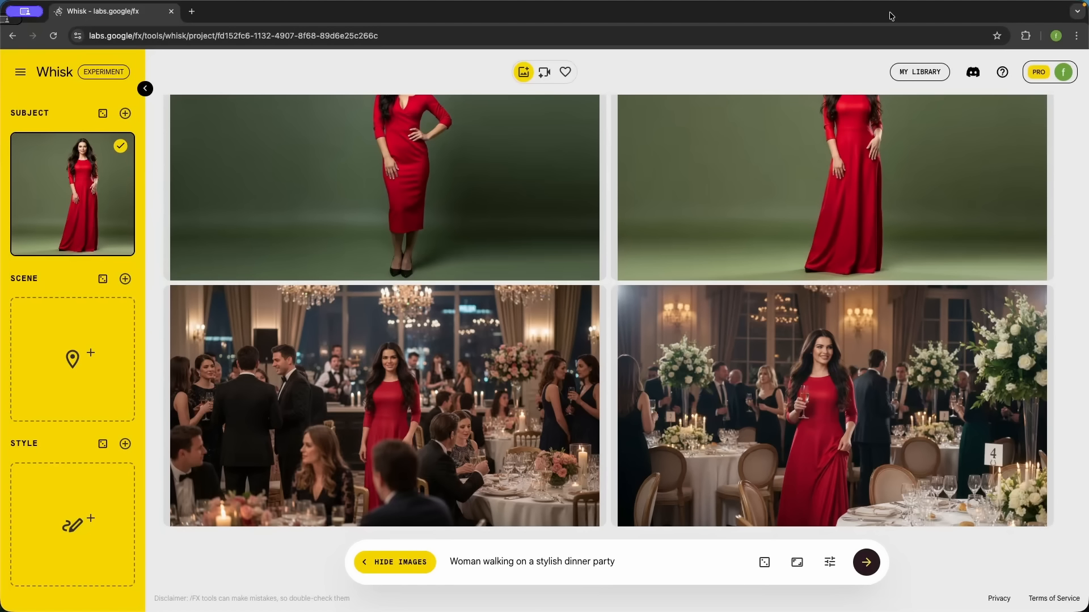
{"action": "mouse_move", "coordinate": [78, 183]}
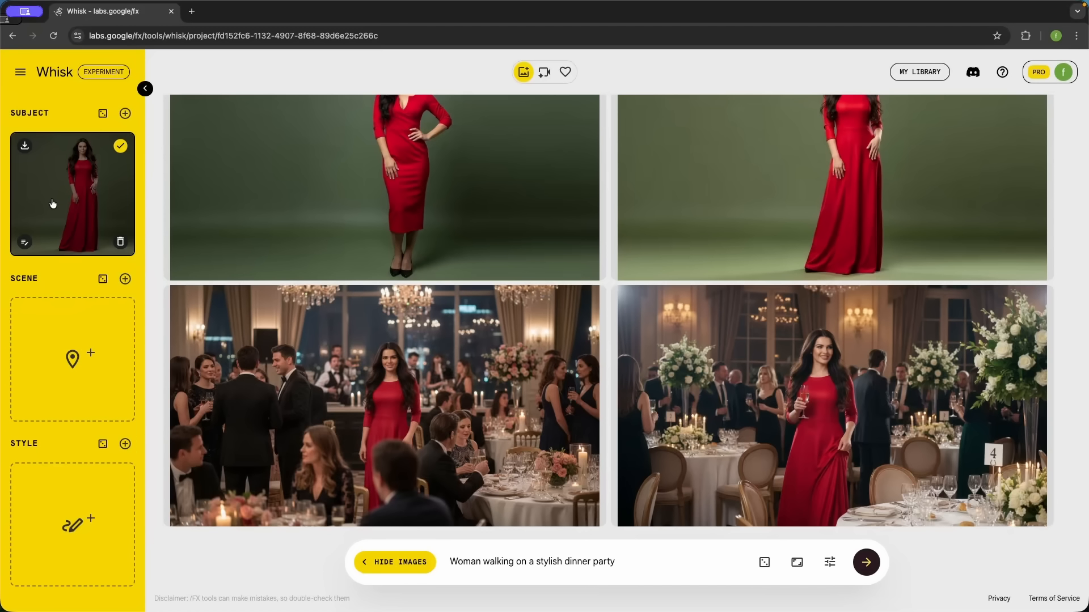
{"action": "mouse_move", "coordinate": [288, 400]}
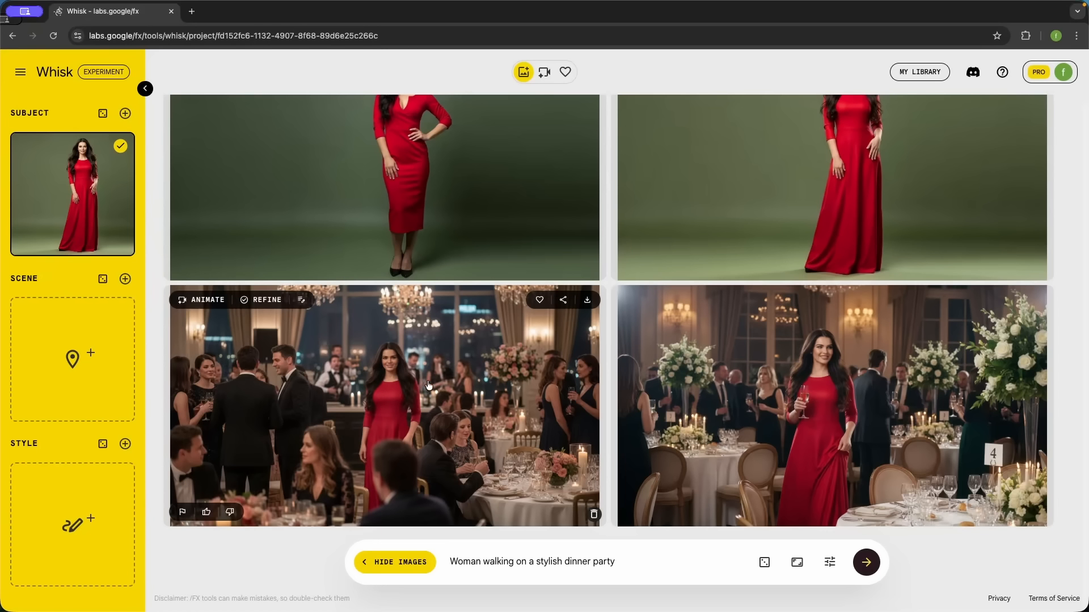
{"action": "mouse_move", "coordinate": [821, 428]}
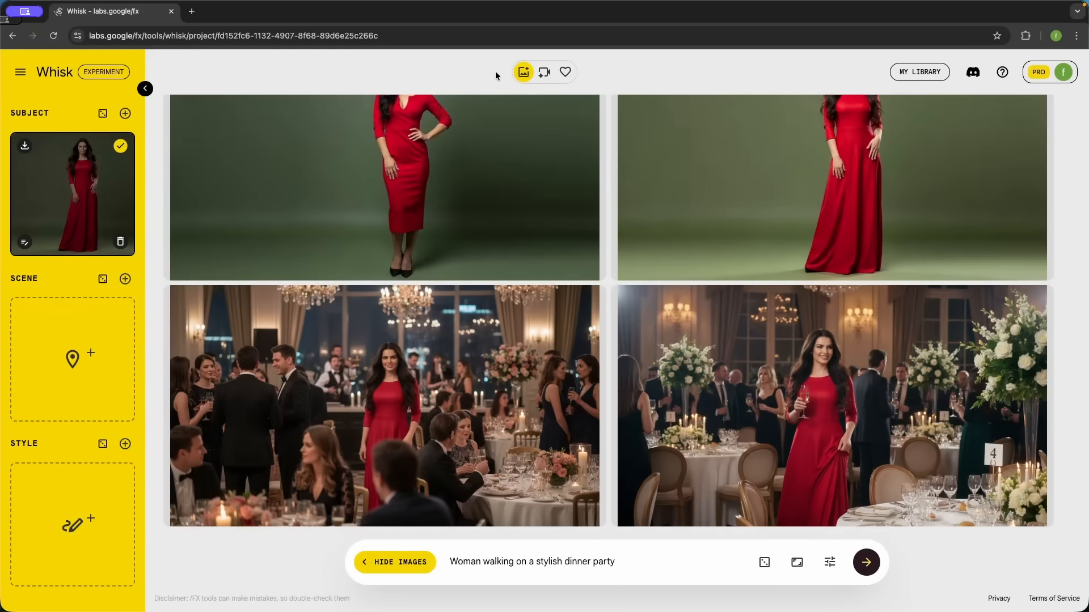
Deselect the woman's subject reference and generate the same dinner party prompt again to compare the images.
{"action": "left_click", "coordinate": [119, 146]}
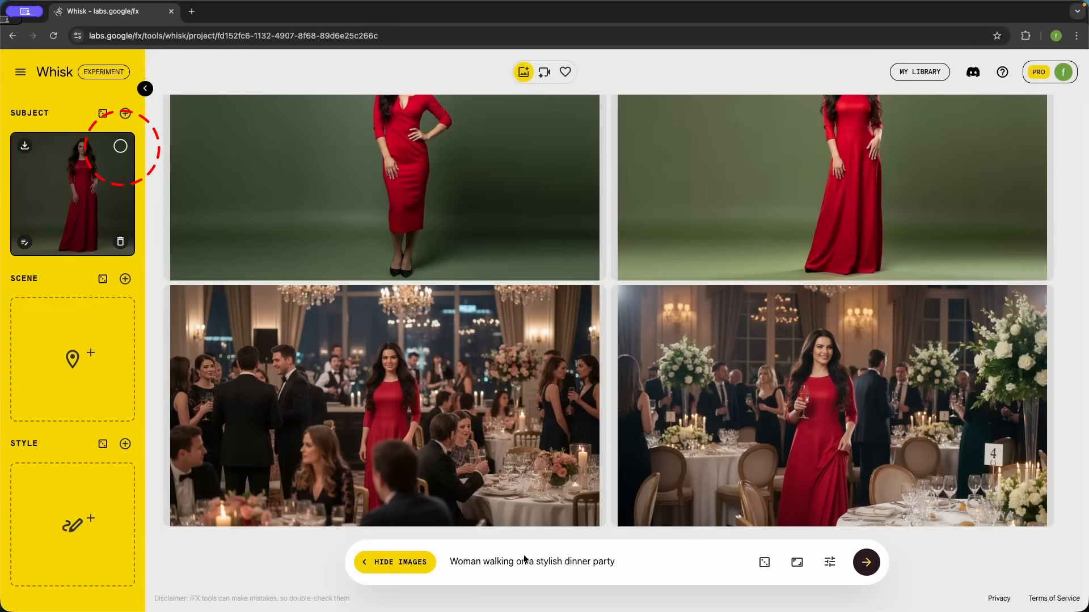
{"action": "double_click", "coordinate": [636, 561]}
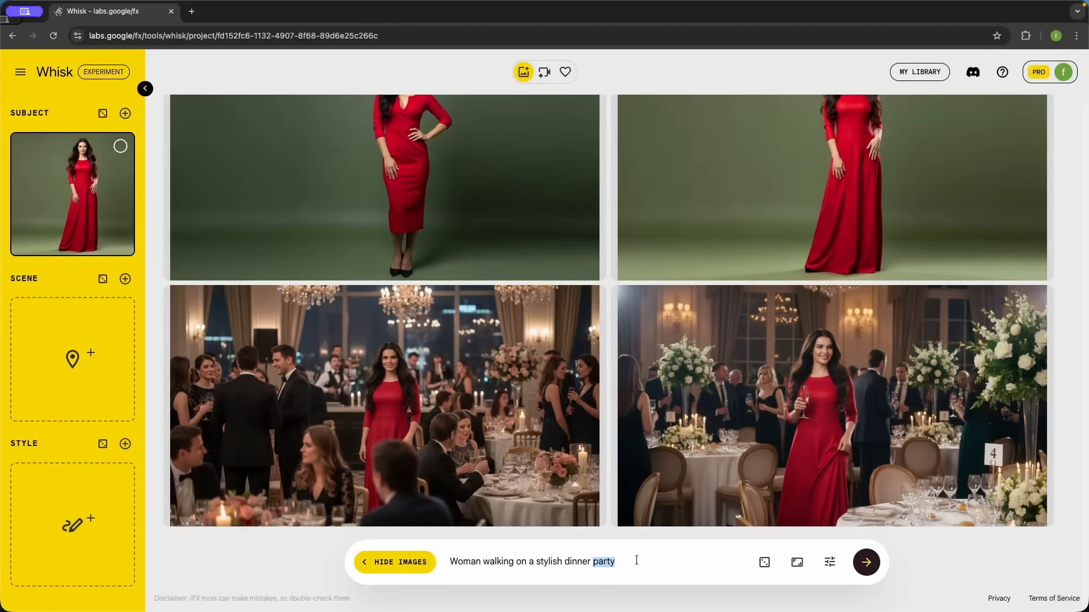
{"action": "left_click", "coordinate": [607, 569]}
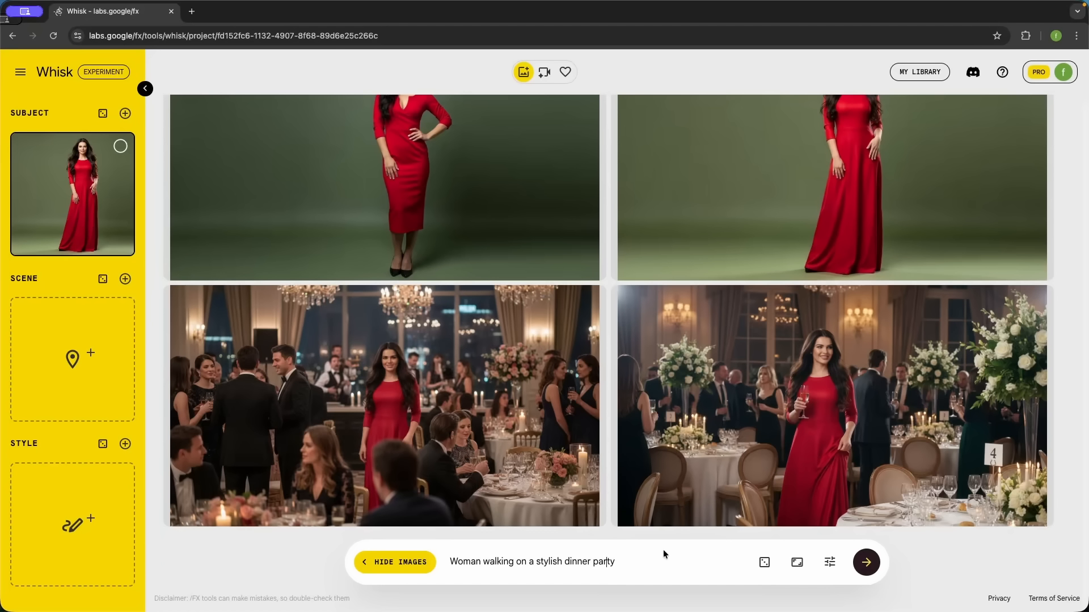
{"action": "left_click", "coordinate": [867, 563]}
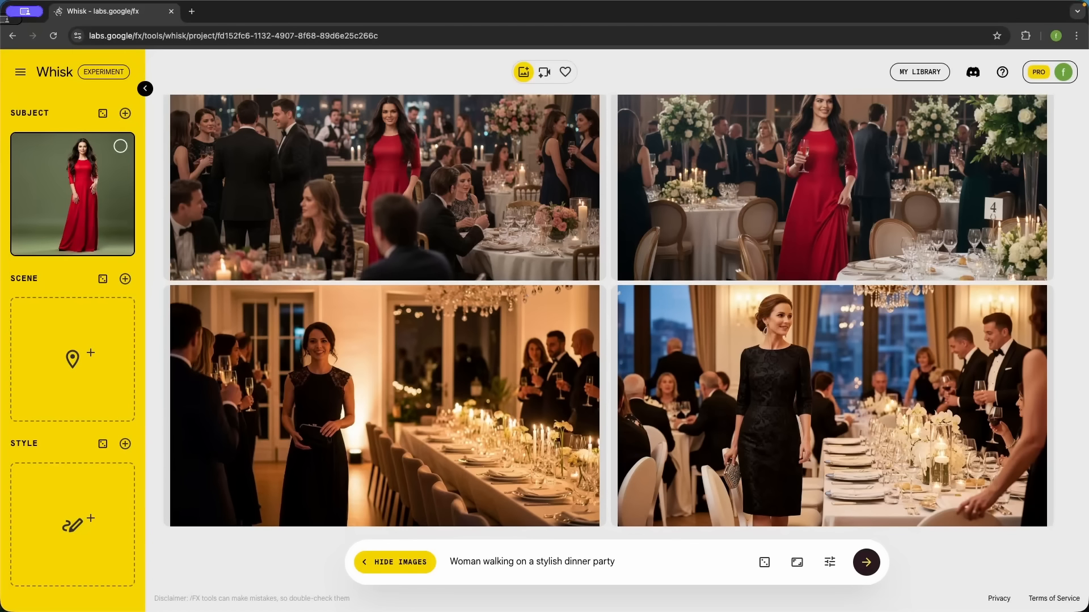
{"action": "mouse_move", "coordinate": [842, 380]}
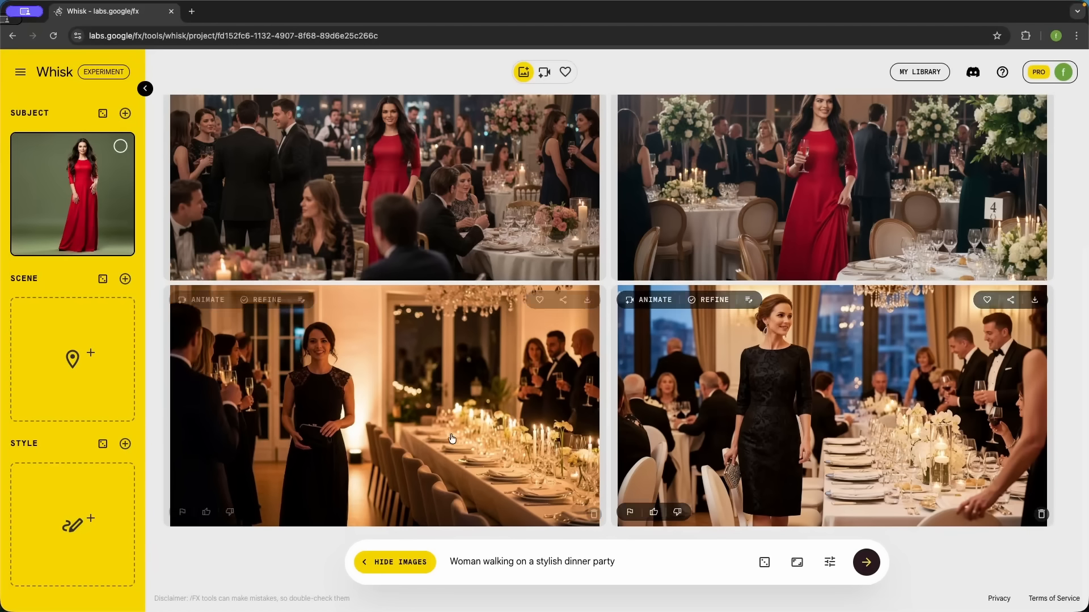
{"action": "mouse_move", "coordinate": [381, 397]}
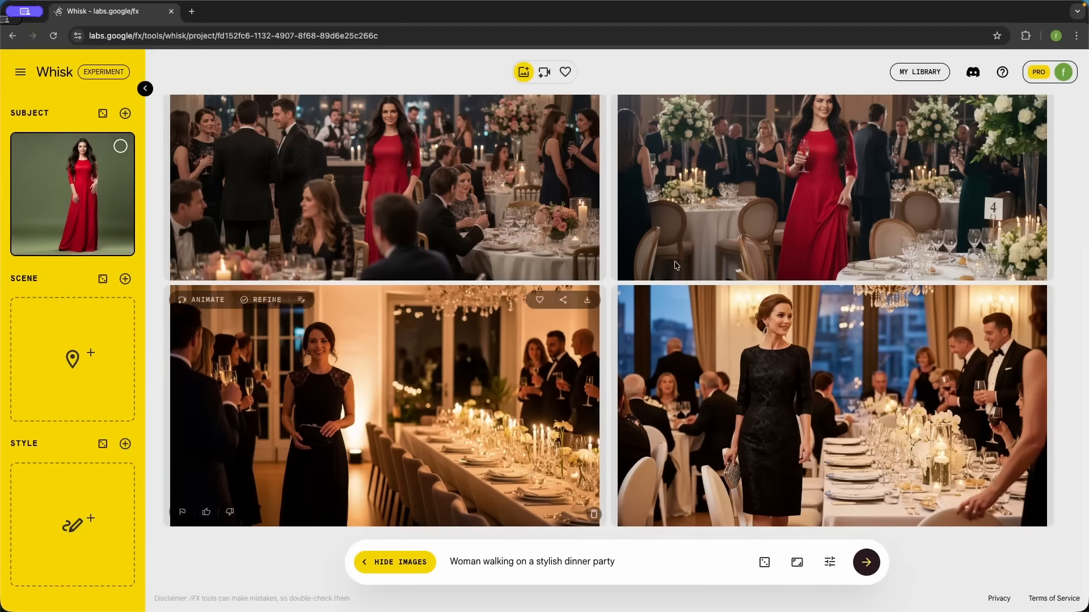
{"action": "scroll", "coordinate": [756, 232], "scroll_direction": "up", "scroll_amount": 1}
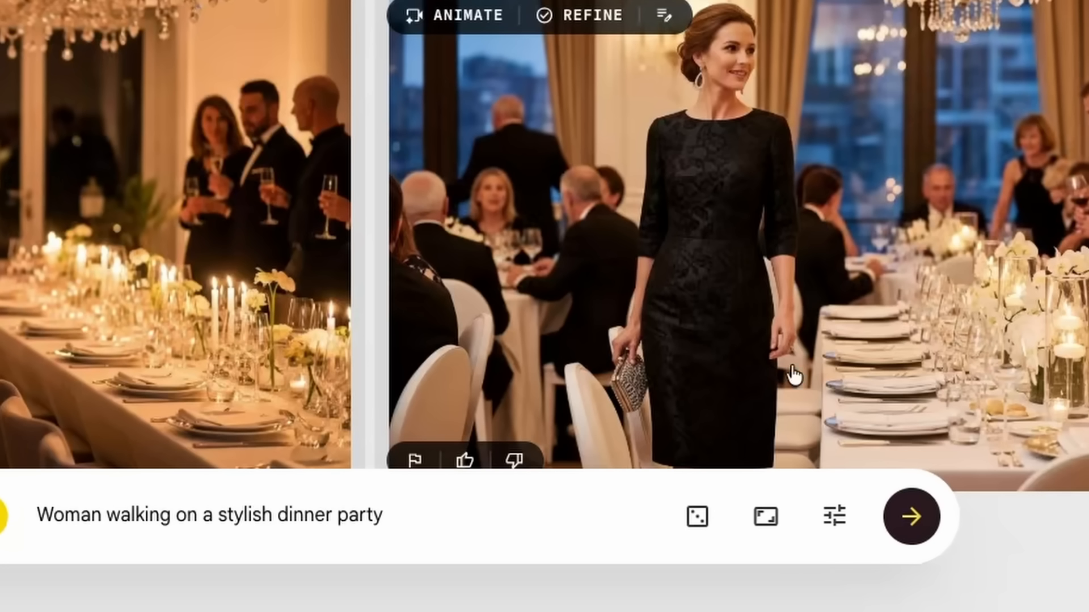
Turn off Precise Reference, generate the dinner party prompt with the woman's subject reference enabled, and compare against the earlier images.
{"action": "left_click", "coordinate": [832, 518]}
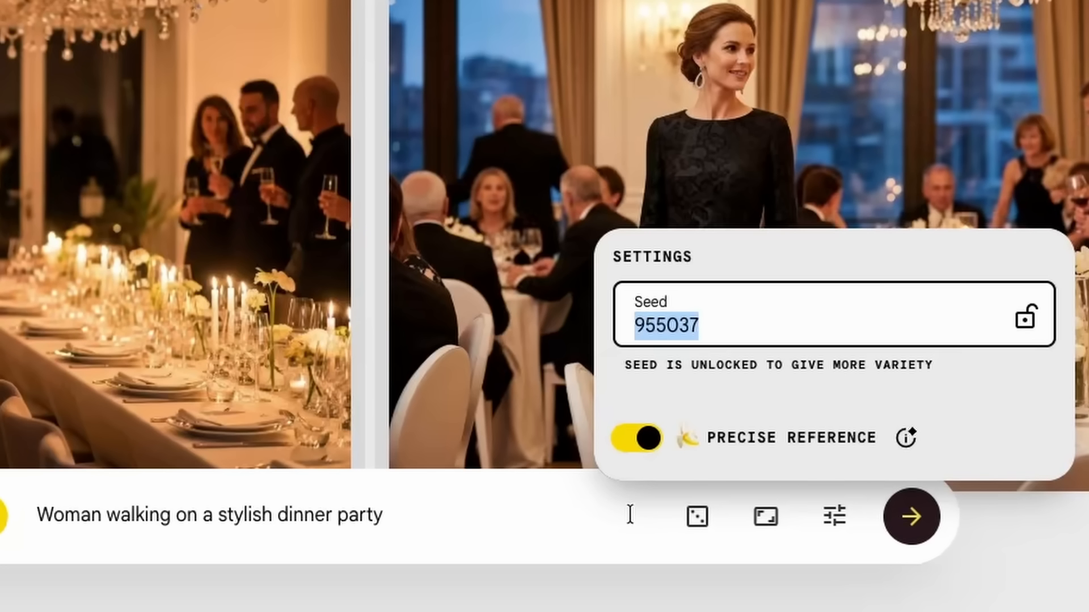
{"action": "left_click", "coordinate": [657, 434]}
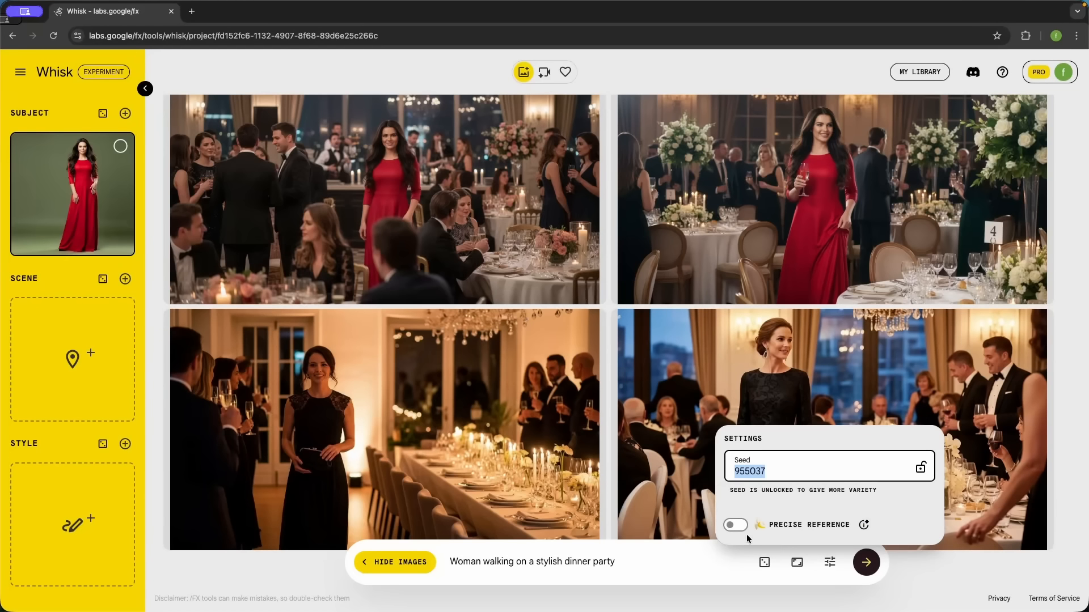
{"action": "left_click", "coordinate": [668, 565]}
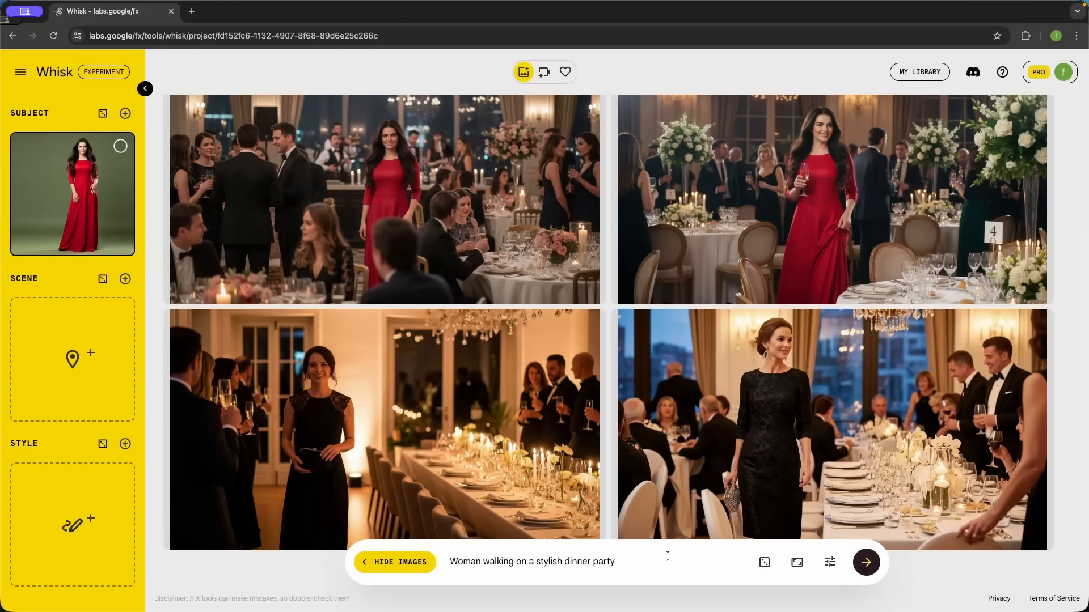
{"action": "left_click", "coordinate": [865, 563]}
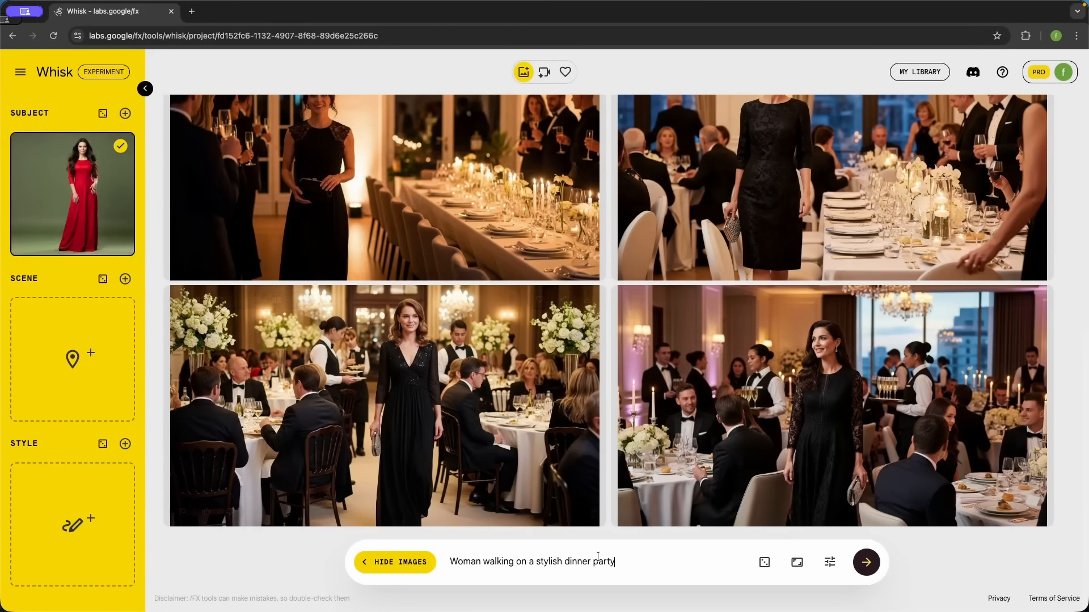
{"action": "mouse_move", "coordinate": [525, 445]}
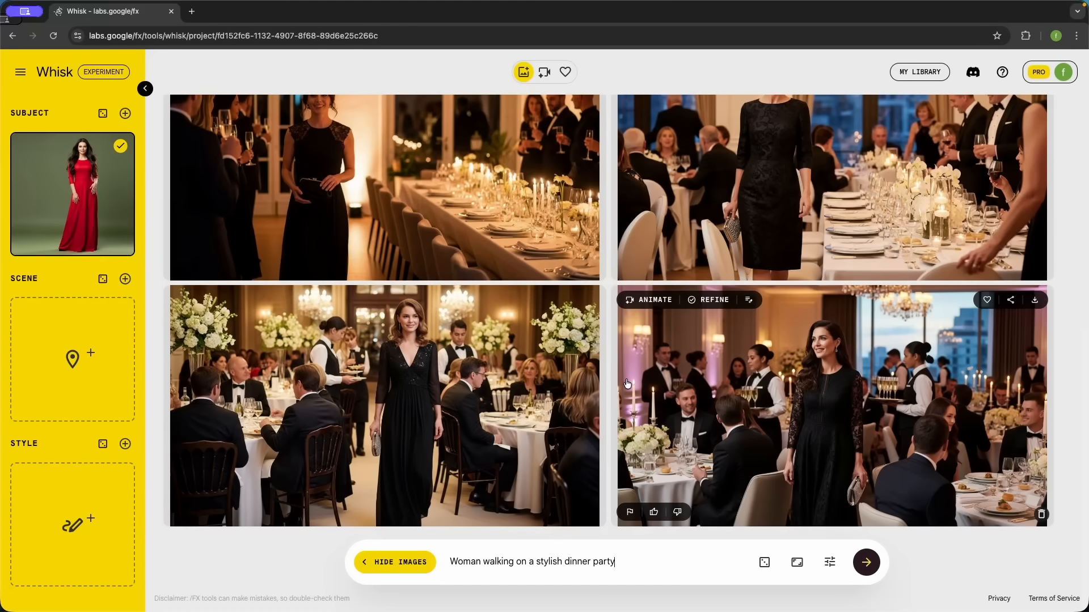
{"action": "scroll", "coordinate": [627, 383], "scroll_direction": "up", "scroll_amount": 1}
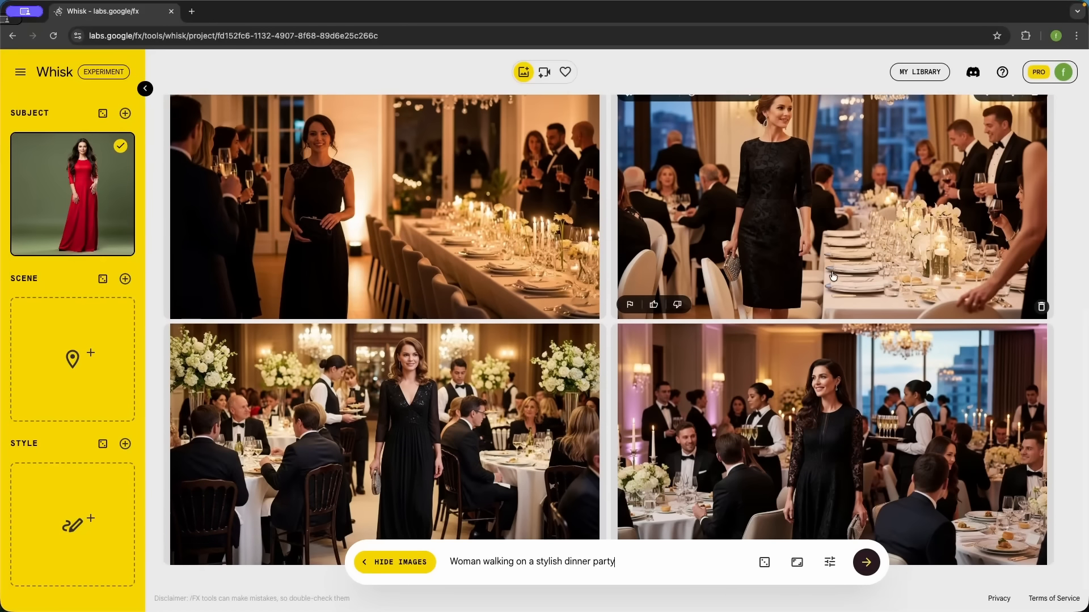
{"action": "scroll", "coordinate": [832, 276], "scroll_direction": "up", "scroll_amount": 3}
{"action": "scroll", "coordinate": [832, 276], "scroll_direction": "up", "scroll_amount": 4}
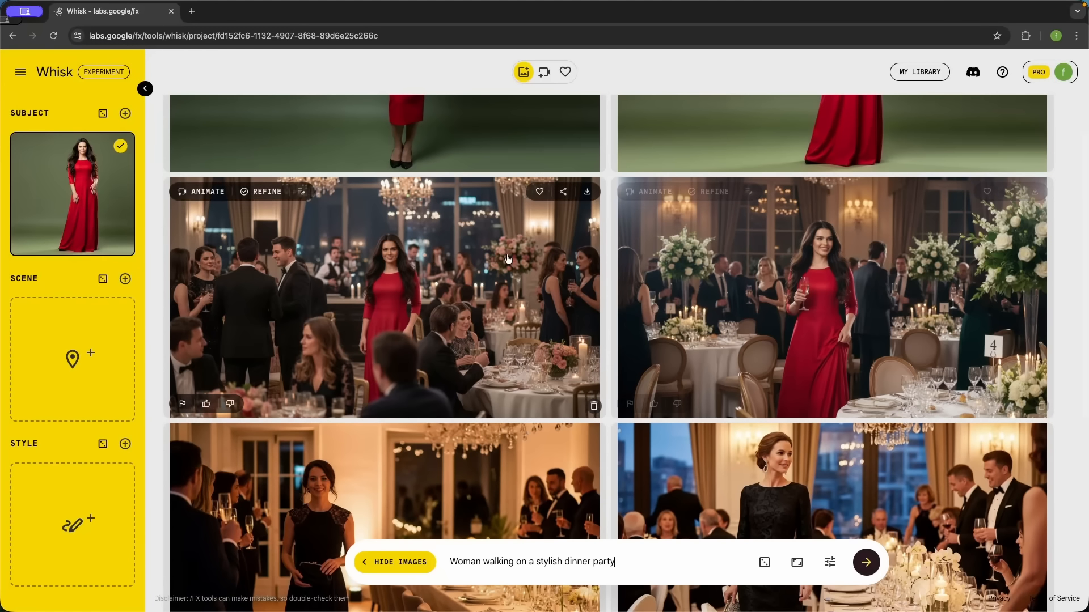
{"action": "scroll", "coordinate": [465, 310], "scroll_direction": "up", "scroll_amount": 1}
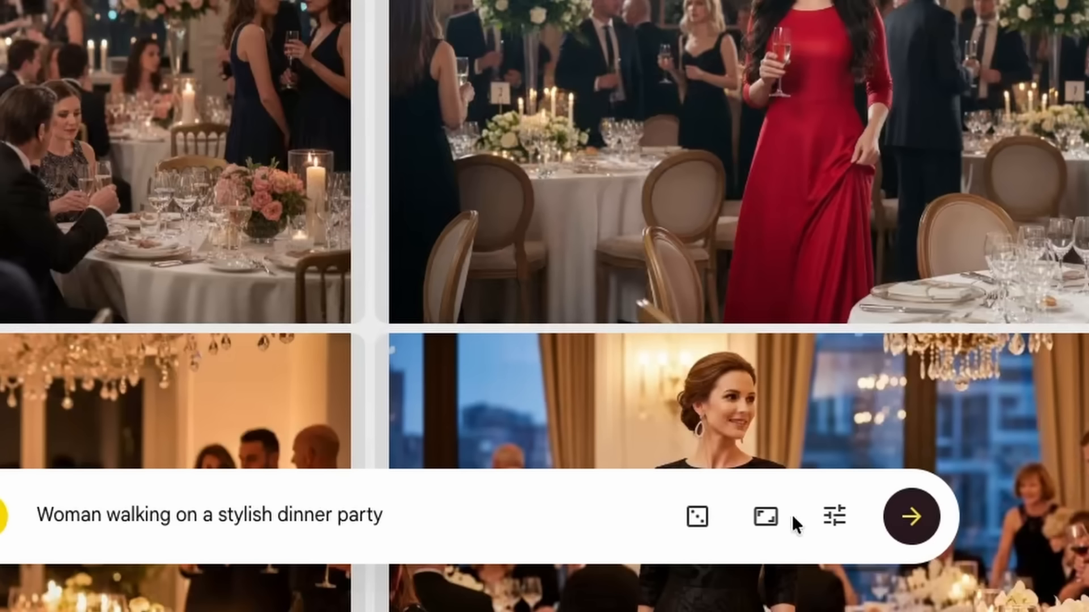
Turn Precise Reference back on in the generation settings.
{"action": "left_click", "coordinate": [830, 562]}
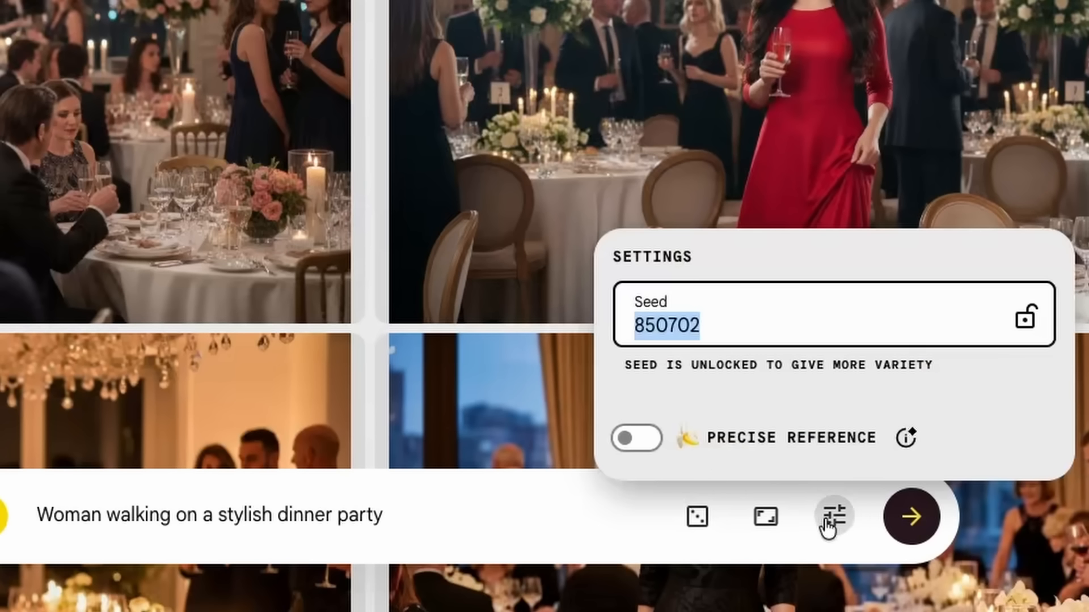
{"action": "left_click", "coordinate": [736, 526]}
{"action": "left_click", "coordinate": [636, 440]}
{"action": "left_click", "coordinate": [435, 525]}
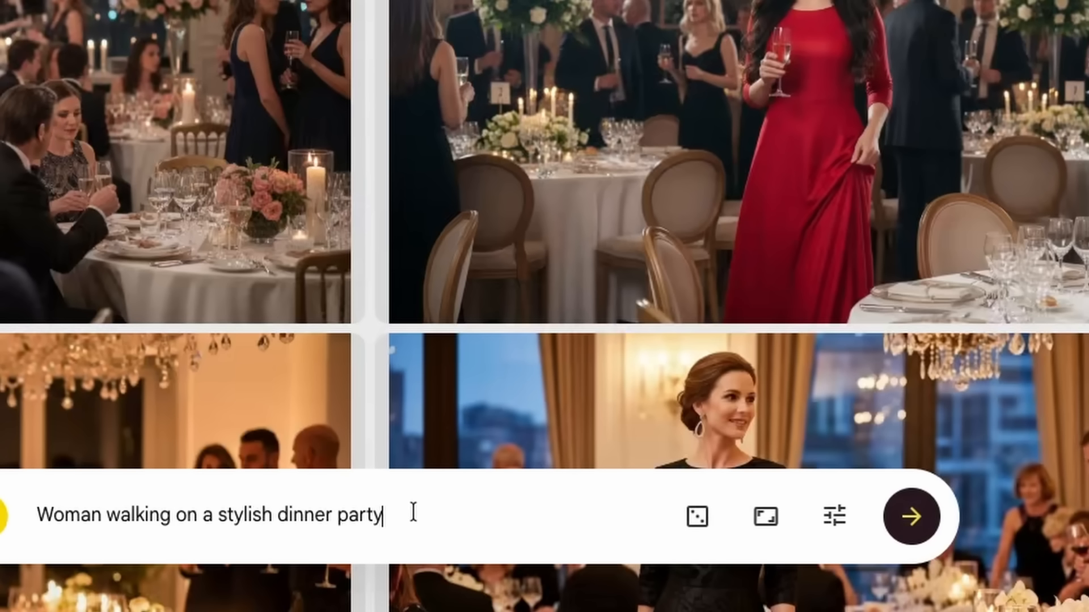
Generate images from the new prompt "Photorealistic black man wearing a stylish blue navy suit, full body portrait, hyperrealistic. Green plain background".
{"action": "left_click_drag", "start_coordinate": [413, 516], "coordinate": [56, 508]}
{"action": "key", "text": "BackSpace"}
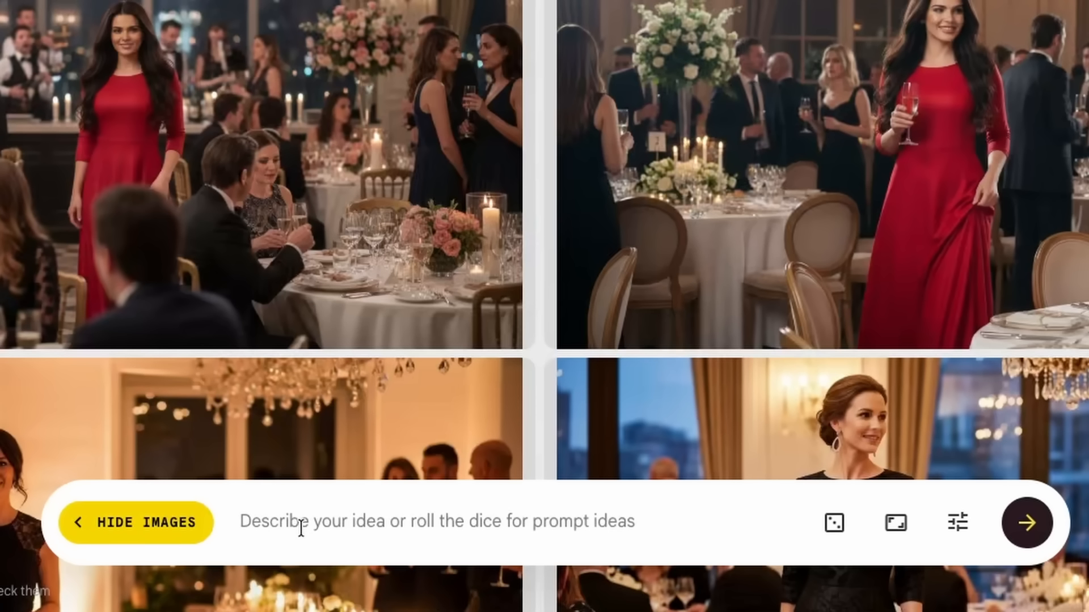
{"action": "type", "text": "Photorealistic black man wearing a stylish blue navy suit, full body portrait, hyperrealistic. Green plain background"}
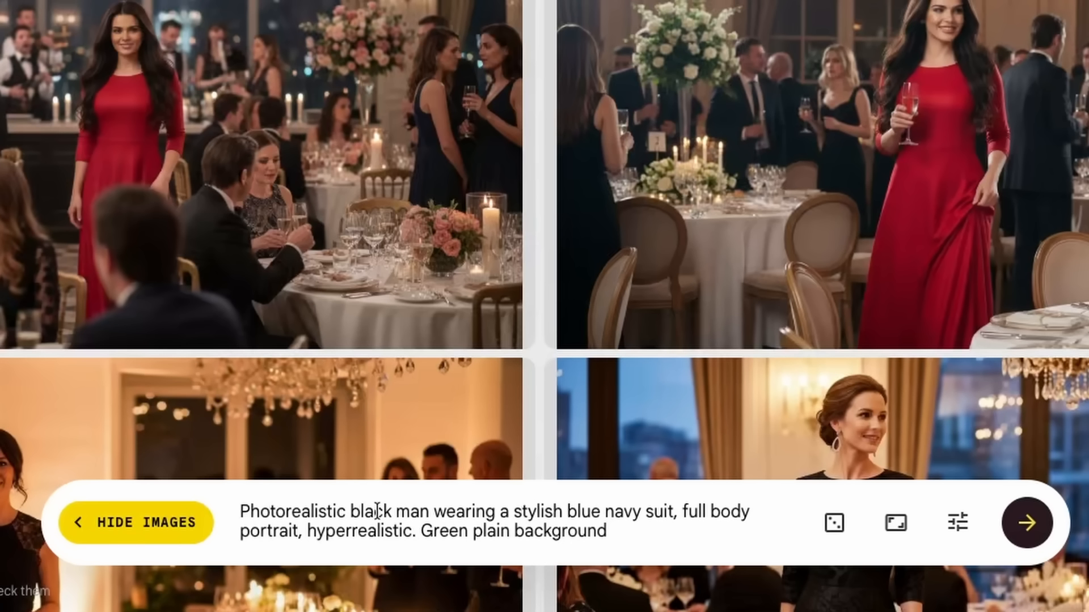
{"action": "left_click", "coordinate": [406, 505]}
{"action": "left_click", "coordinate": [1029, 536]}
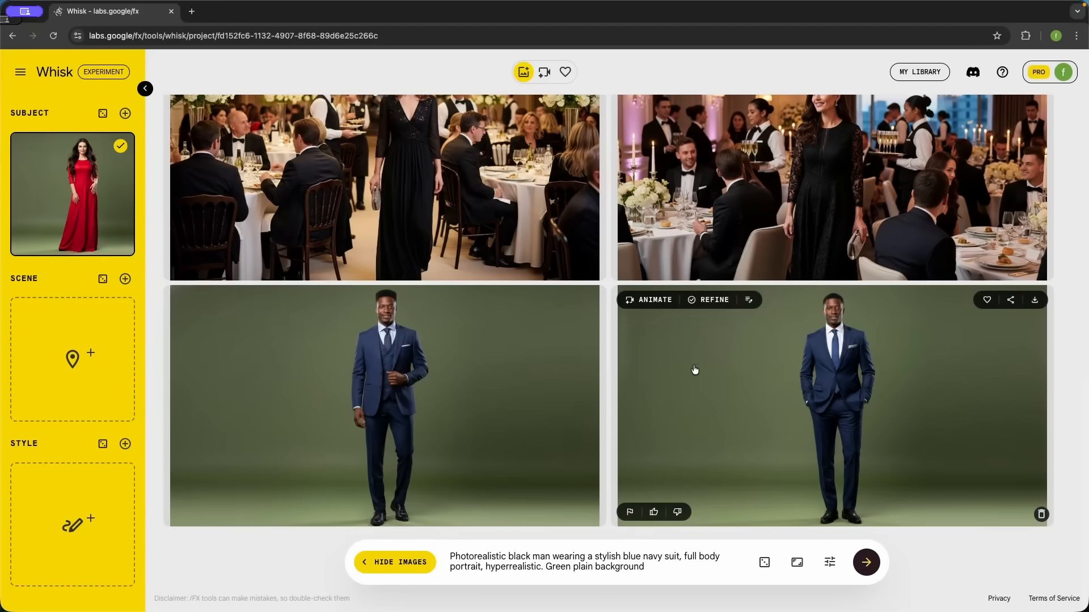
Add the generated image of the man with his hands in his pockets as a second subject reference.
{"action": "left_click_drag", "start_coordinate": [695, 369], "coordinate": [81, 278]}
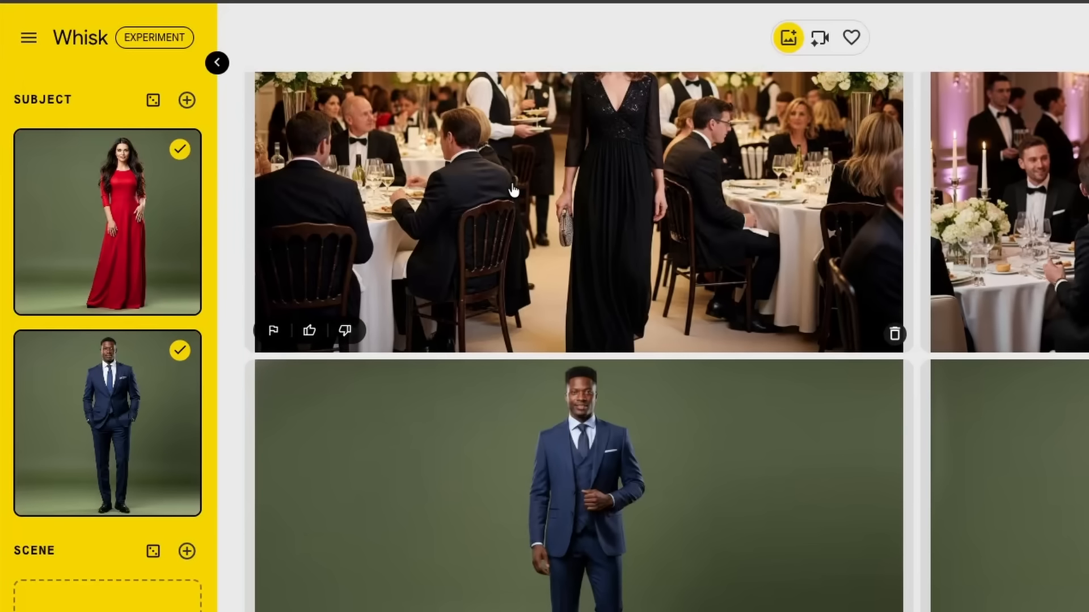
{"action": "left_click", "coordinate": [186, 102]}
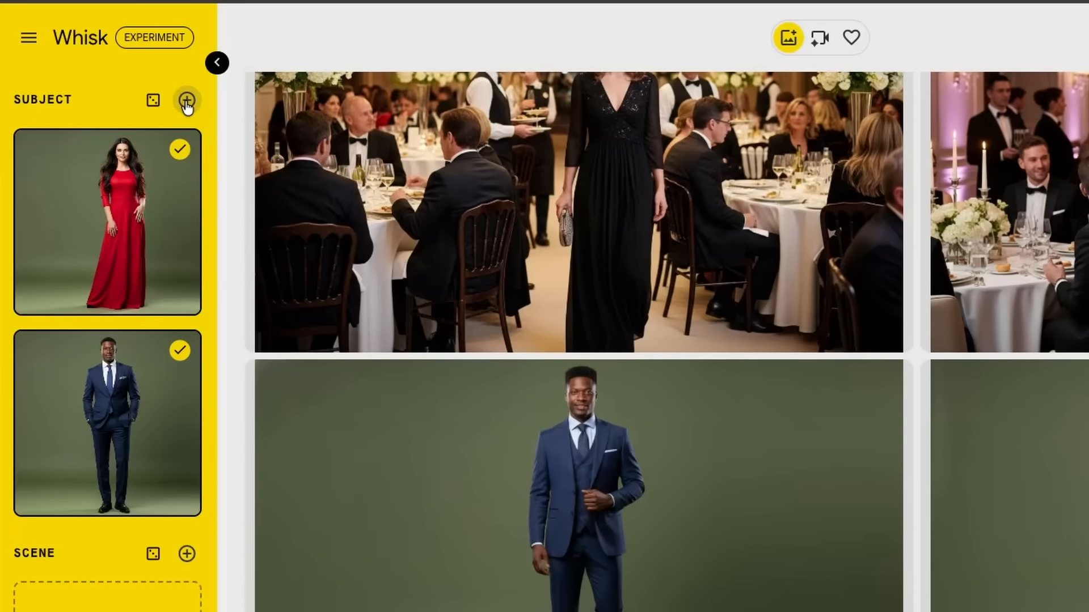
{"action": "mouse_move", "coordinate": [151, 389]}
{"action": "scroll", "coordinate": [102, 412], "scroll_direction": "up", "scroll_amount": 3}
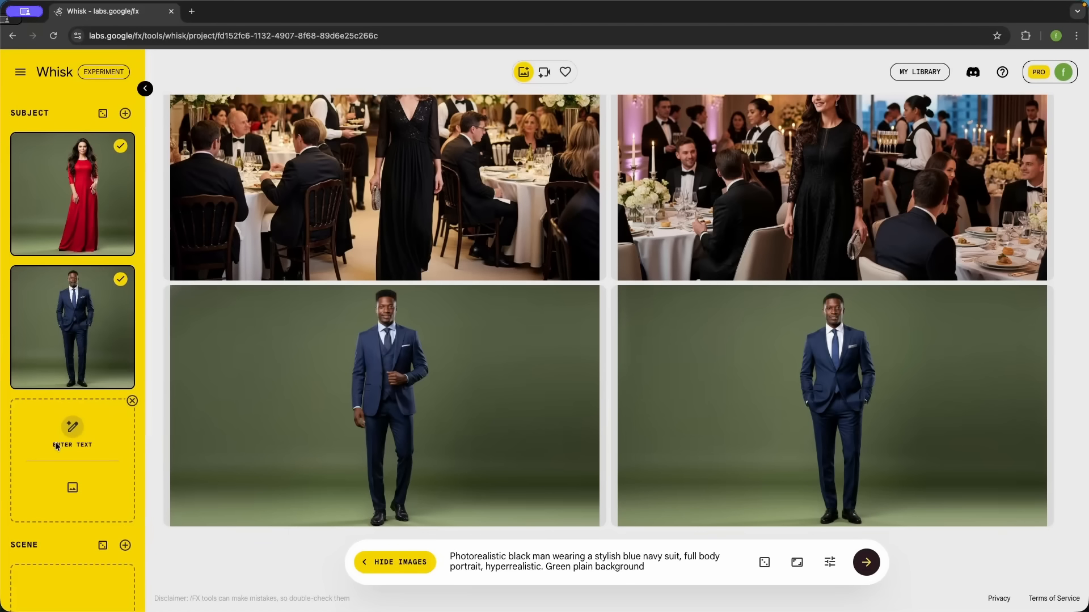
{"action": "scroll", "coordinate": [67, 428], "scroll_direction": "down", "scroll_amount": 1}
{"action": "left_click", "coordinate": [76, 377]}
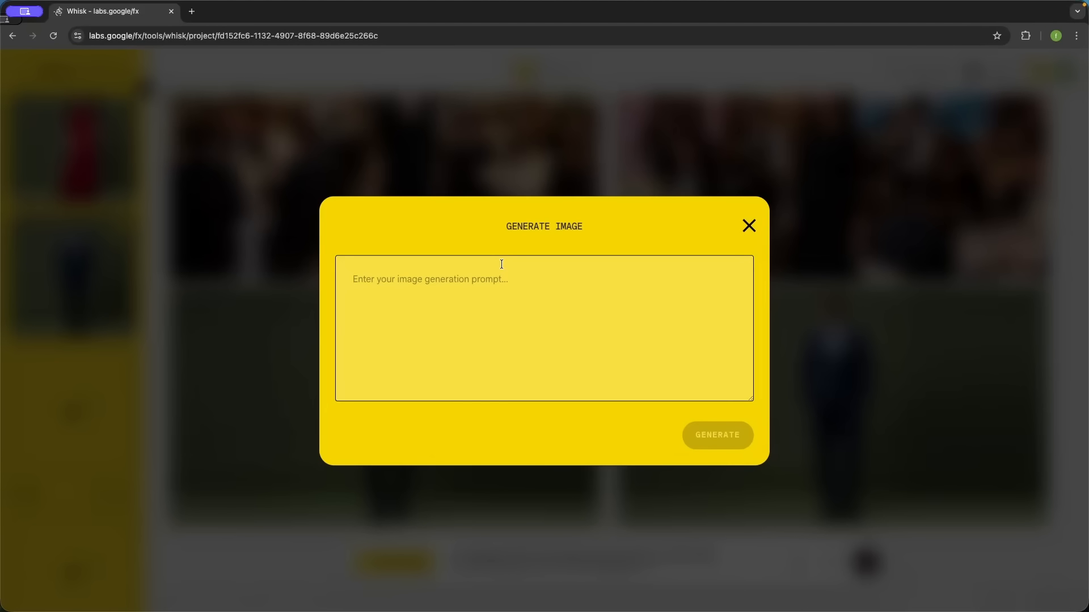
{"action": "left_click", "coordinate": [748, 227]}
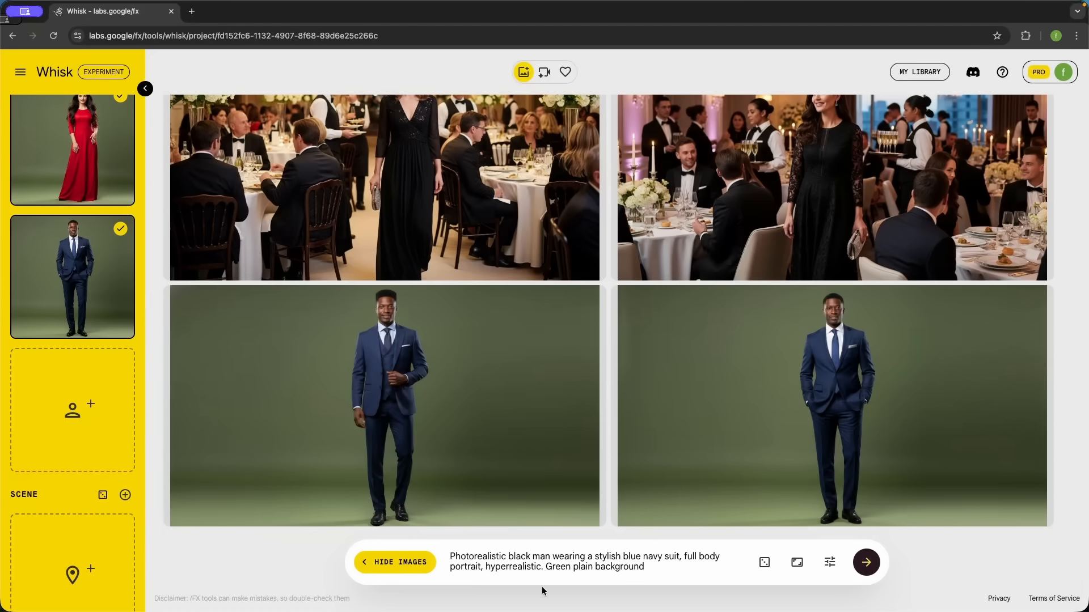
{"action": "mouse_move", "coordinate": [79, 439]}
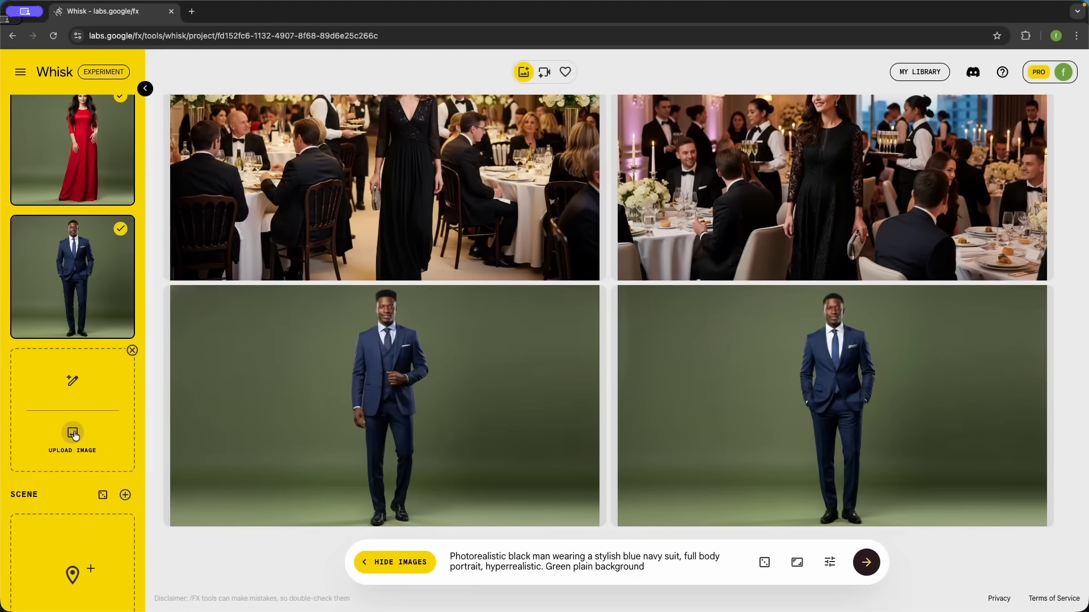
{"action": "scroll", "coordinate": [218, 283], "scroll_direction": "up", "scroll_amount": 3}
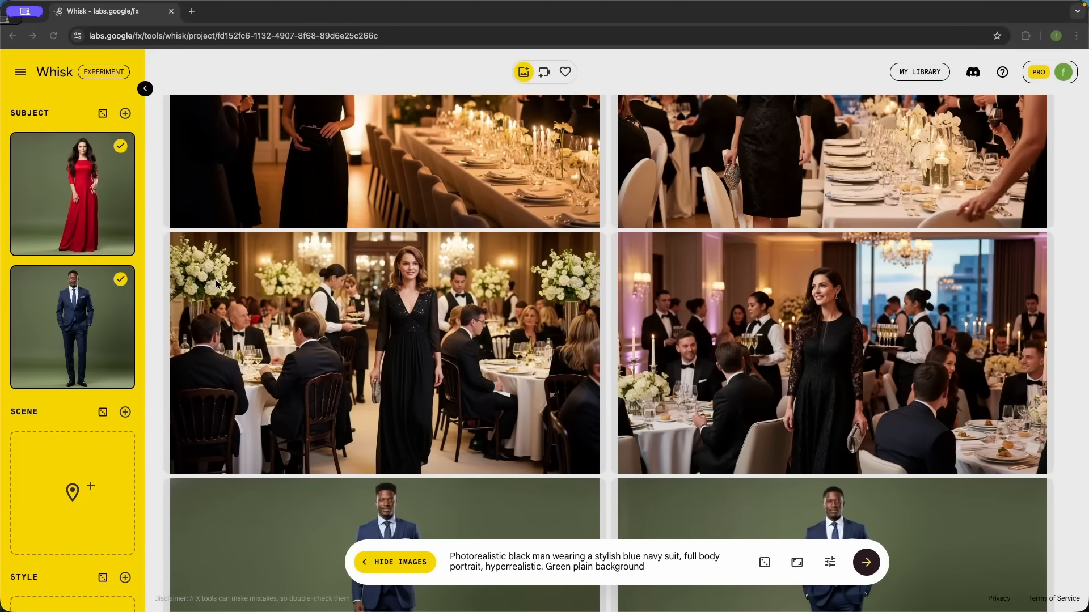
Fill the empty scene reference with a randomly generated image.
{"action": "scroll", "coordinate": [6, 451], "scroll_direction": "down", "scroll_amount": 1}
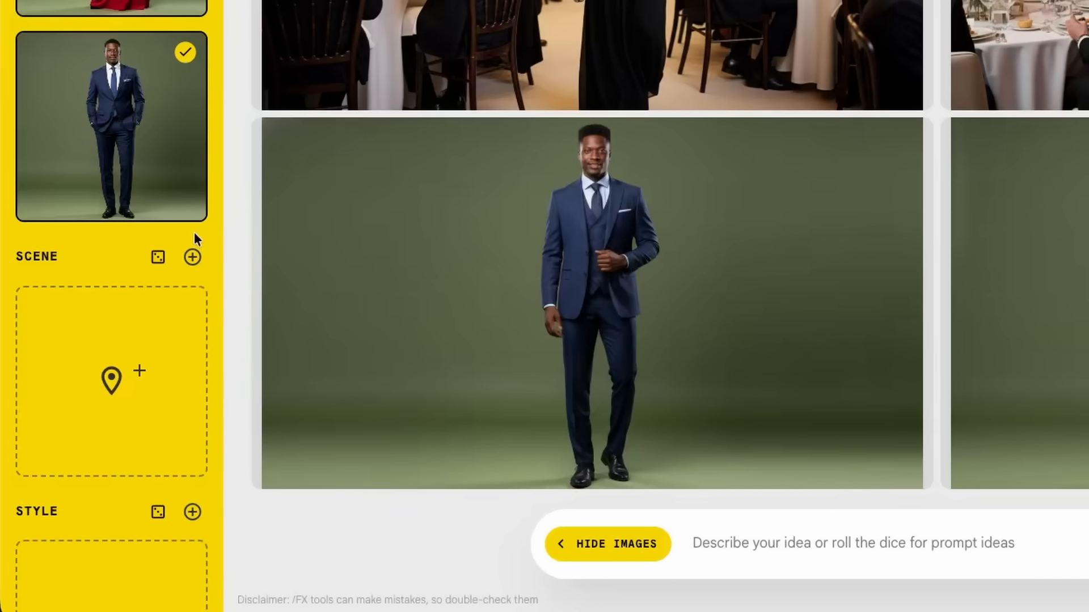
{"action": "scroll", "coordinate": [194, 232], "scroll_direction": "down", "scroll_amount": 1}
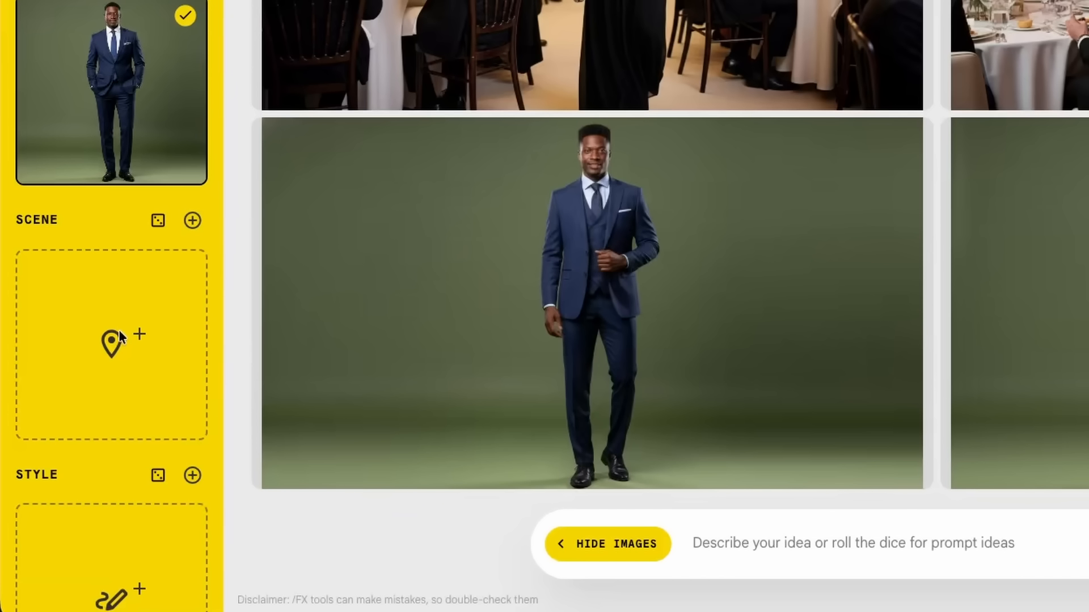
{"action": "mouse_move", "coordinate": [158, 336]}
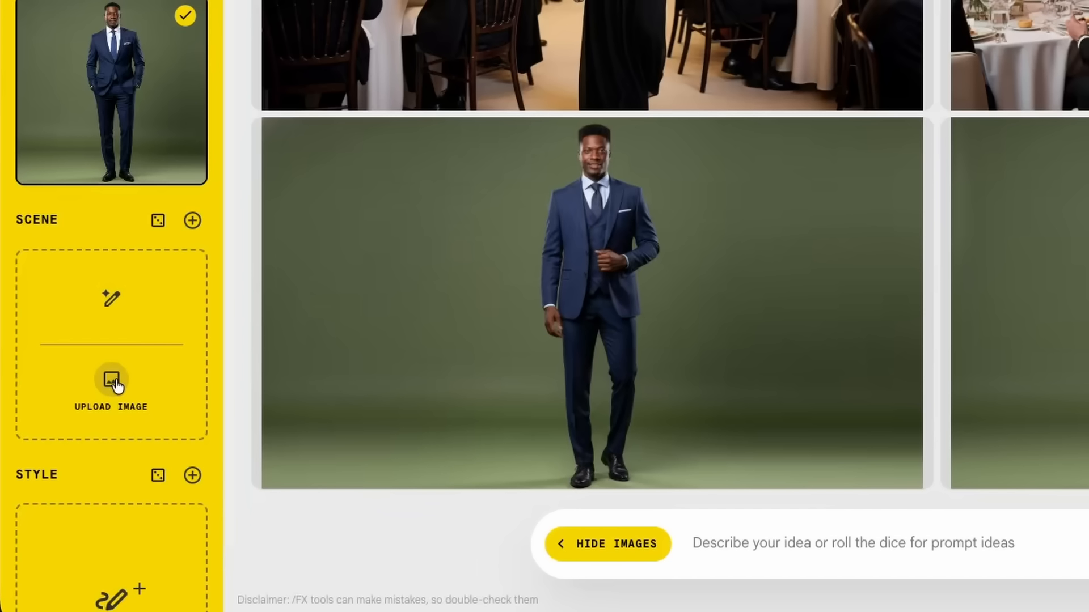
{"action": "left_click", "coordinate": [160, 222]}
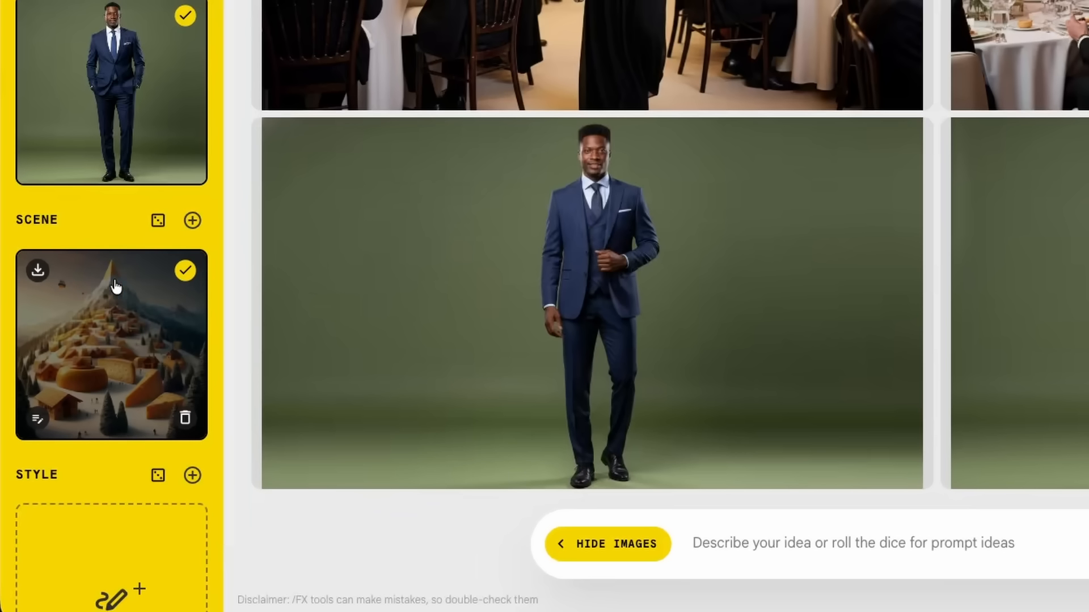
Delete the random scene reference and, with both subjects deselected, generate images from "Photorealistic wide shot of an exclusive London street.".
{"action": "left_click", "coordinate": [185, 418]}
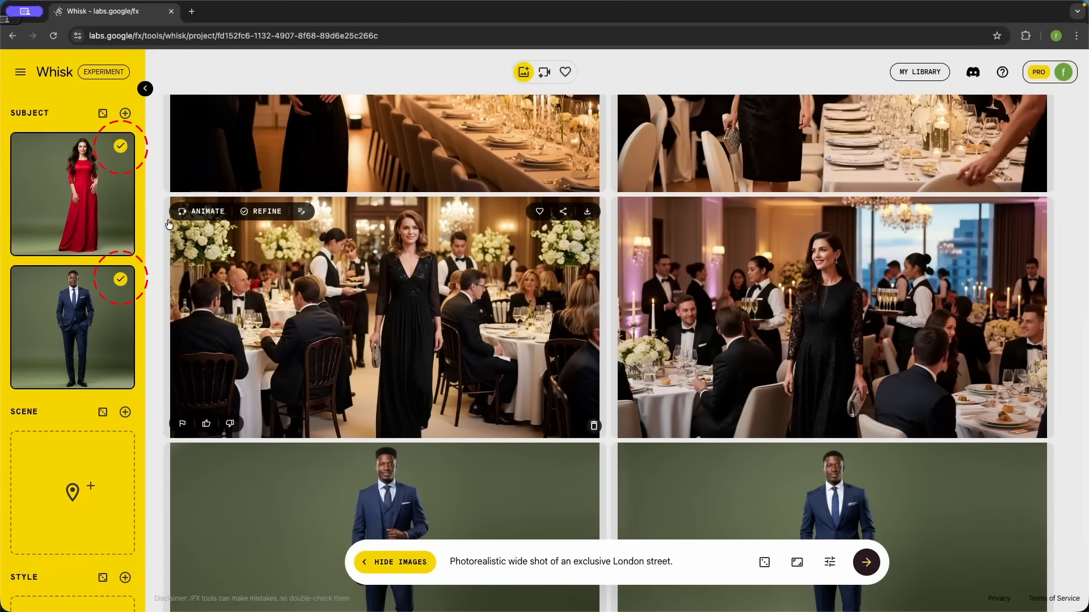
{"action": "left_click", "coordinate": [121, 146]}
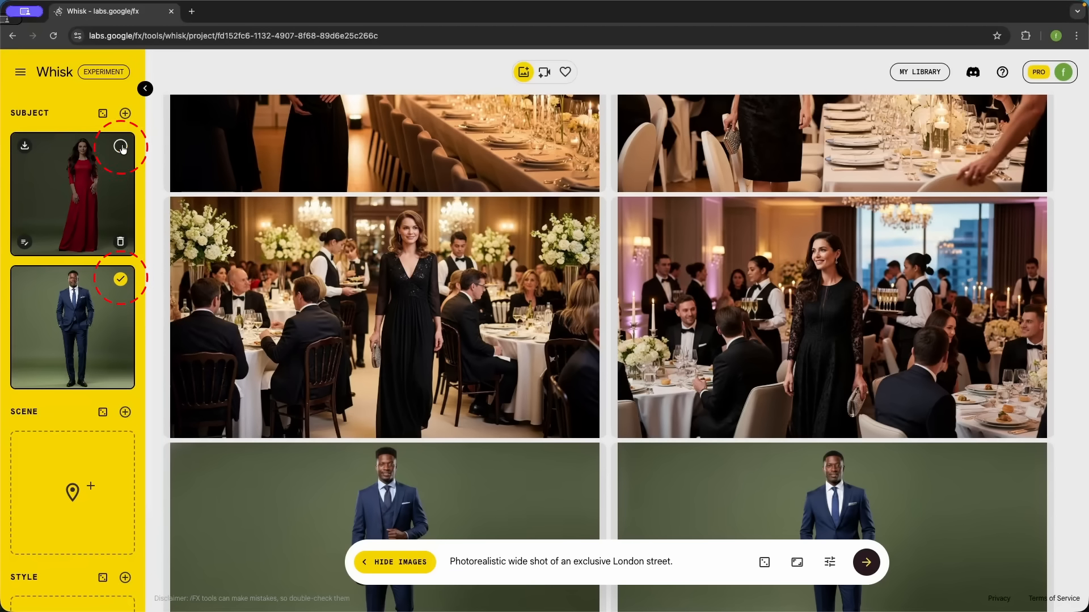
{"action": "left_click", "coordinate": [120, 279]}
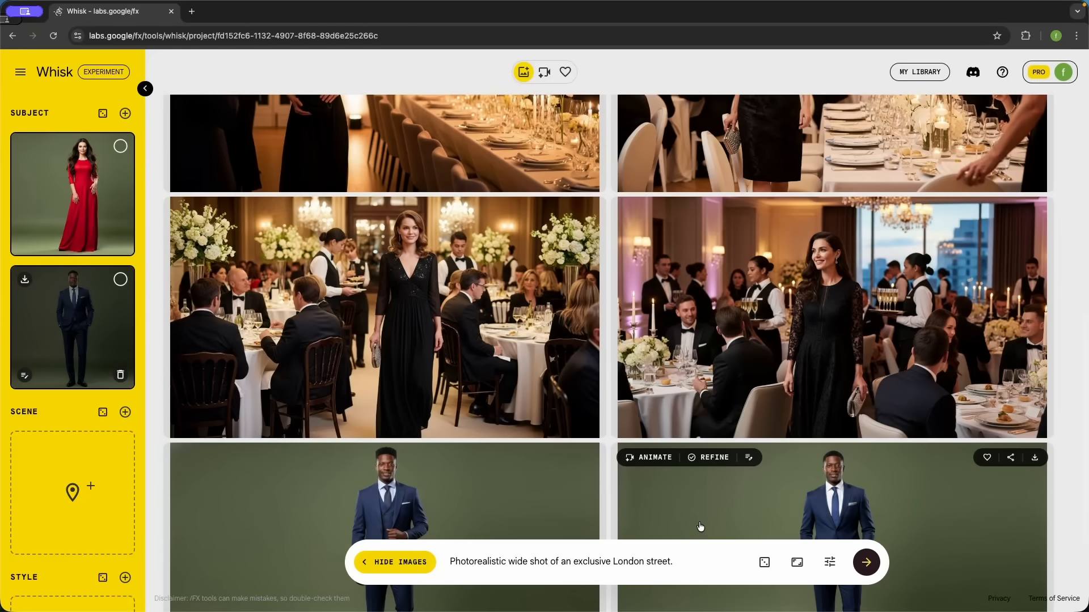
{"action": "left_click", "coordinate": [867, 563]}
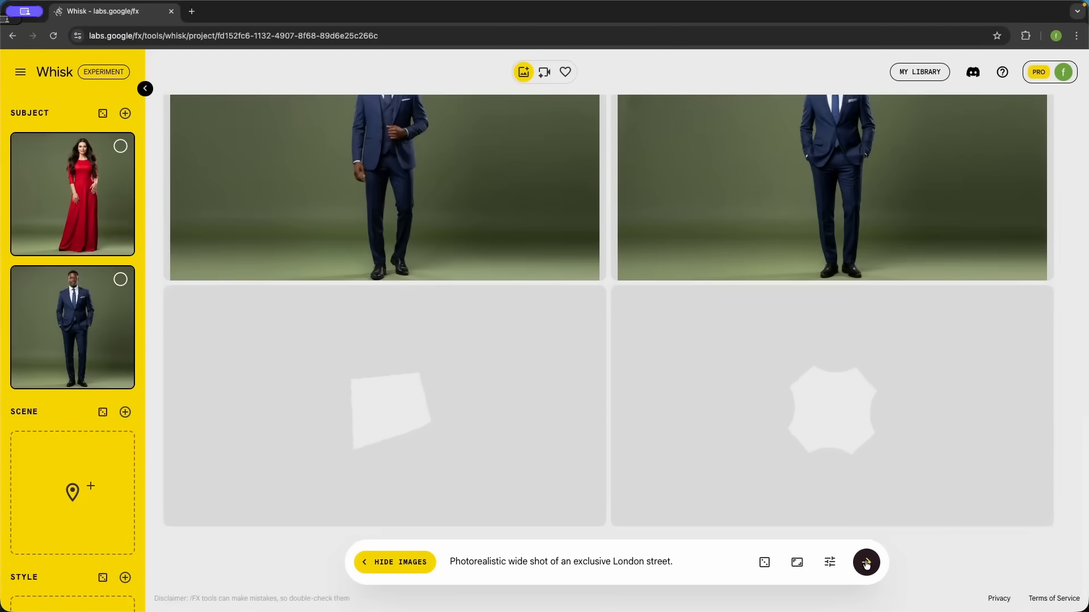
Replace the prompt with "Wide shot of a martian terrain" and generate images from it.
{"action": "triple_click", "coordinate": [682, 556]}
{"action": "double_click", "coordinate": [681, 556]}
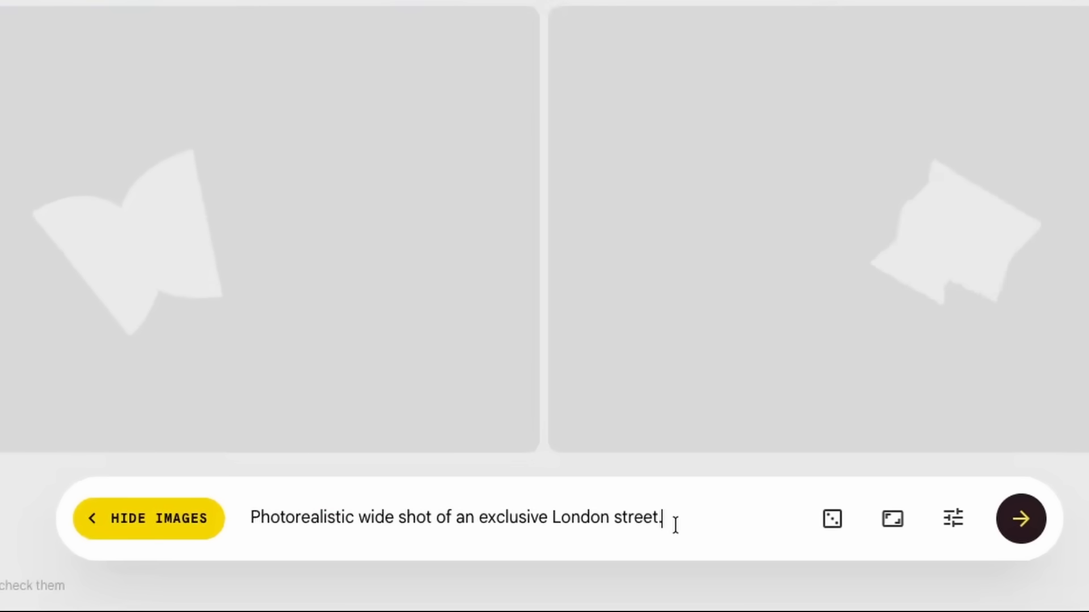
{"action": "double_click", "coordinate": [680, 564]}
{"action": "triple_click", "coordinate": [417, 530]}
{"action": "type", "text": "Wide shot of a martian terrain"}
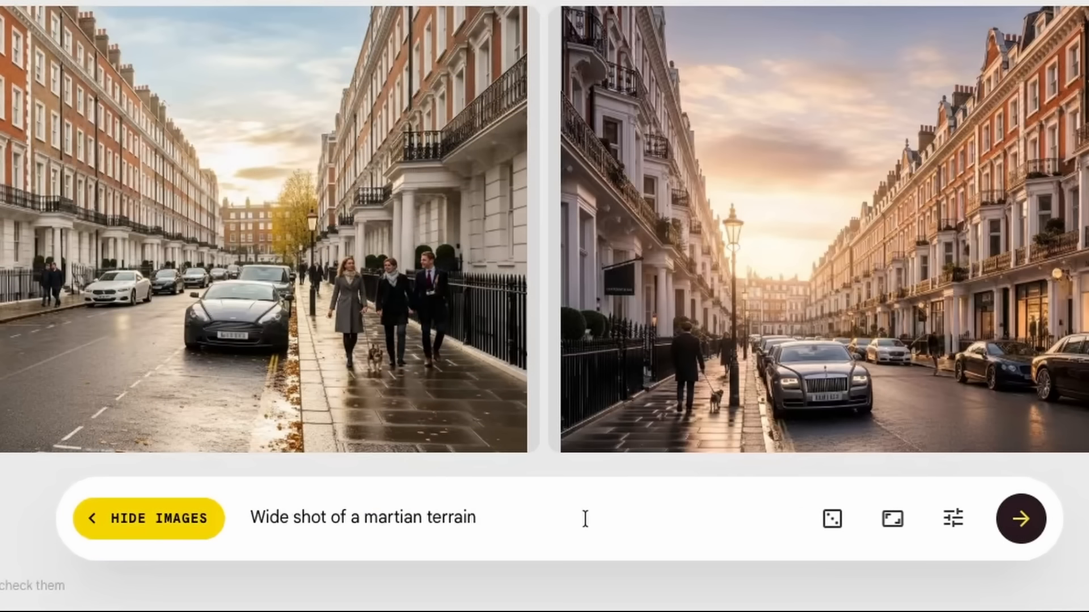
{"action": "left_click", "coordinate": [1015, 518]}
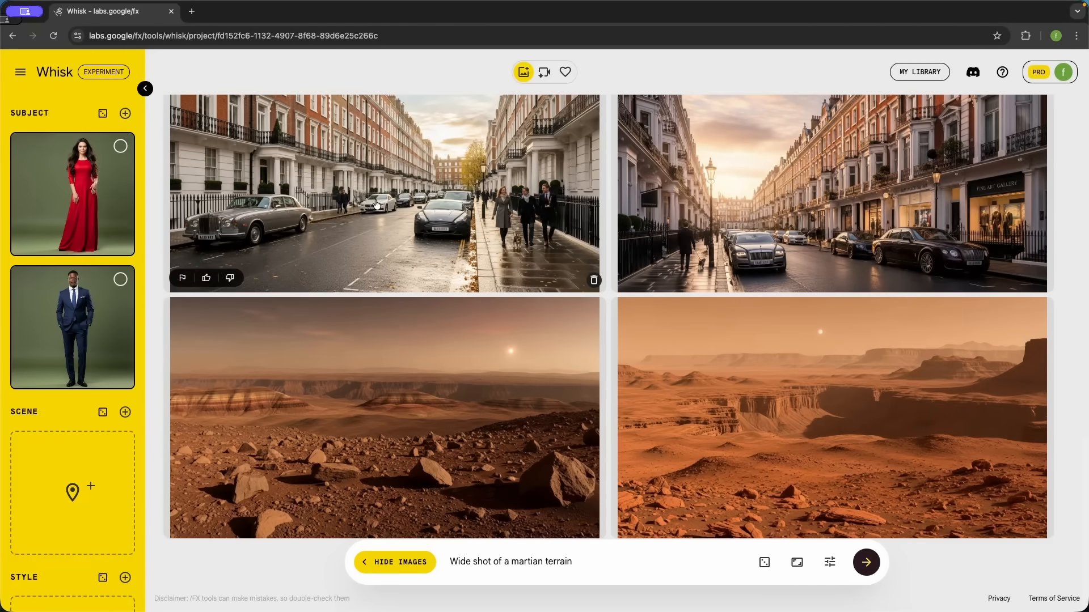
Add the London street image with the parked grey vintage car and the orange martian canyon image as scene references.
{"action": "left_click_drag", "start_coordinate": [377, 204], "coordinate": [83, 482]}
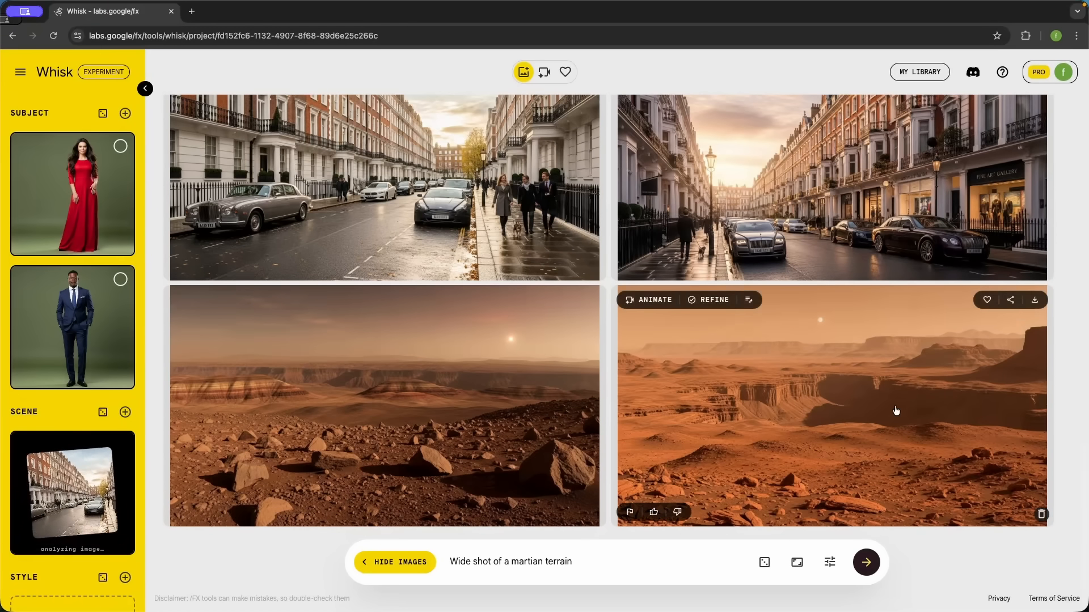
{"action": "left_click_drag", "start_coordinate": [810, 407], "coordinate": [82, 356]}
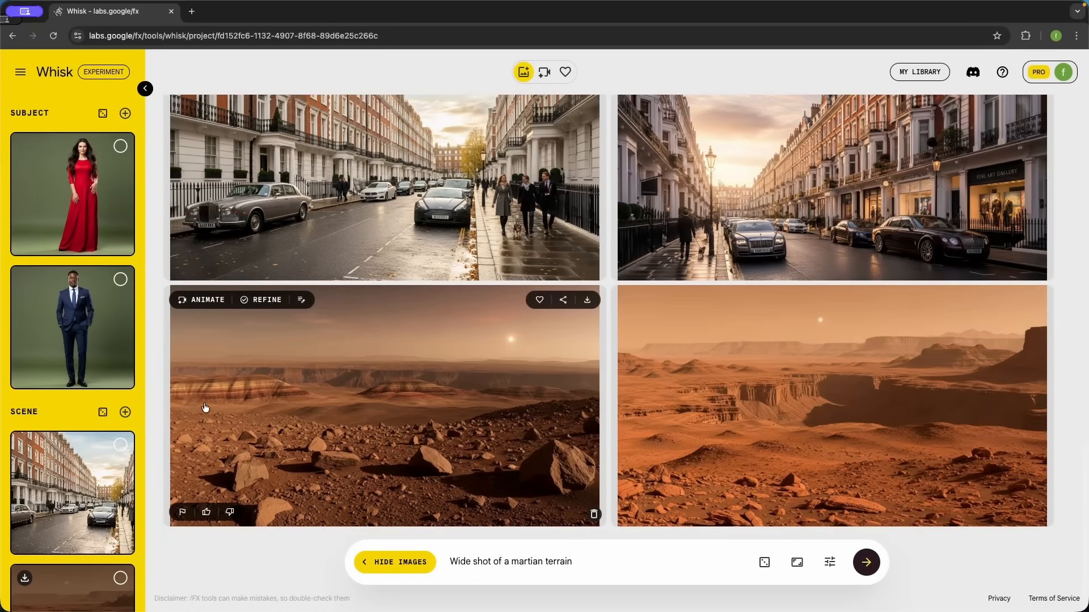
{"action": "scroll", "coordinate": [85, 448], "scroll_direction": "down", "scroll_amount": 3}
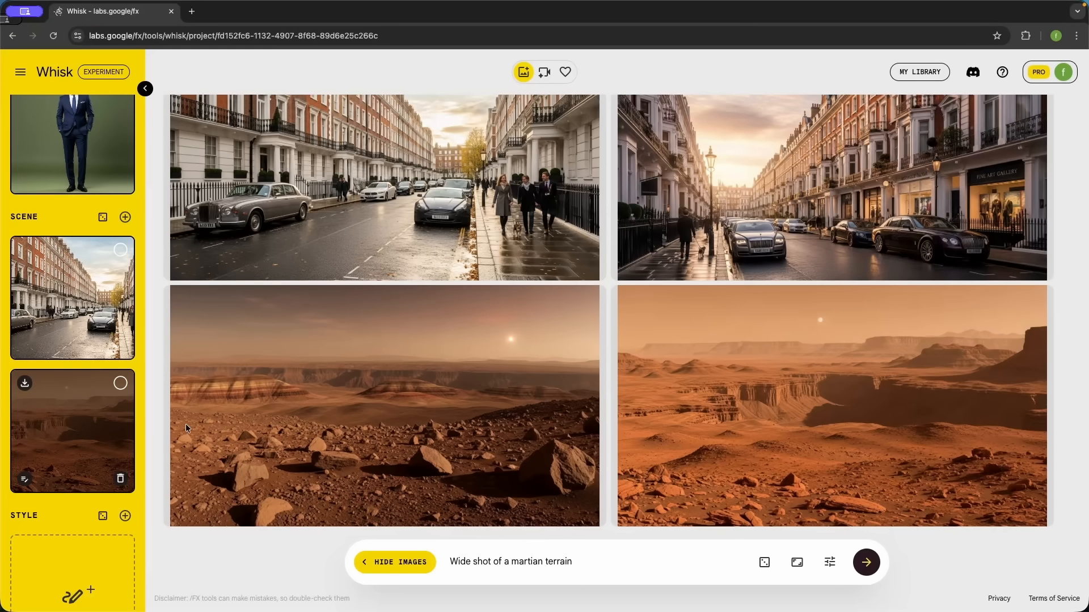
Generate images from the prompt "woman walking on the street" using only the woman in red and the London street scene.
{"action": "left_click", "coordinate": [586, 561]}
{"action": "left_click_drag", "start_coordinate": [511, 561], "coordinate": [436, 567]}
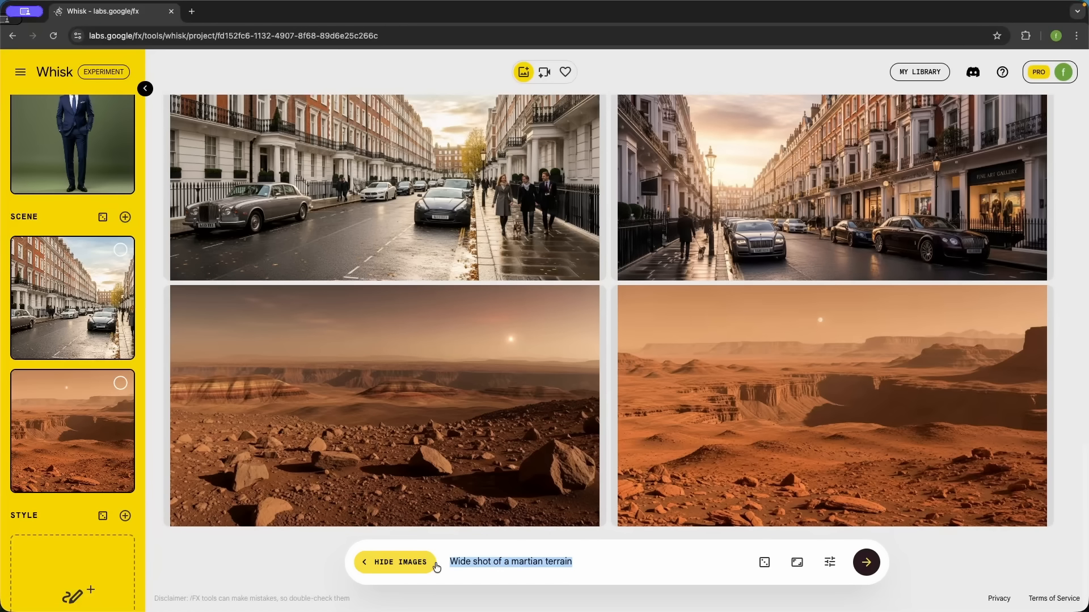
{"action": "key", "text": "BackSpace"}
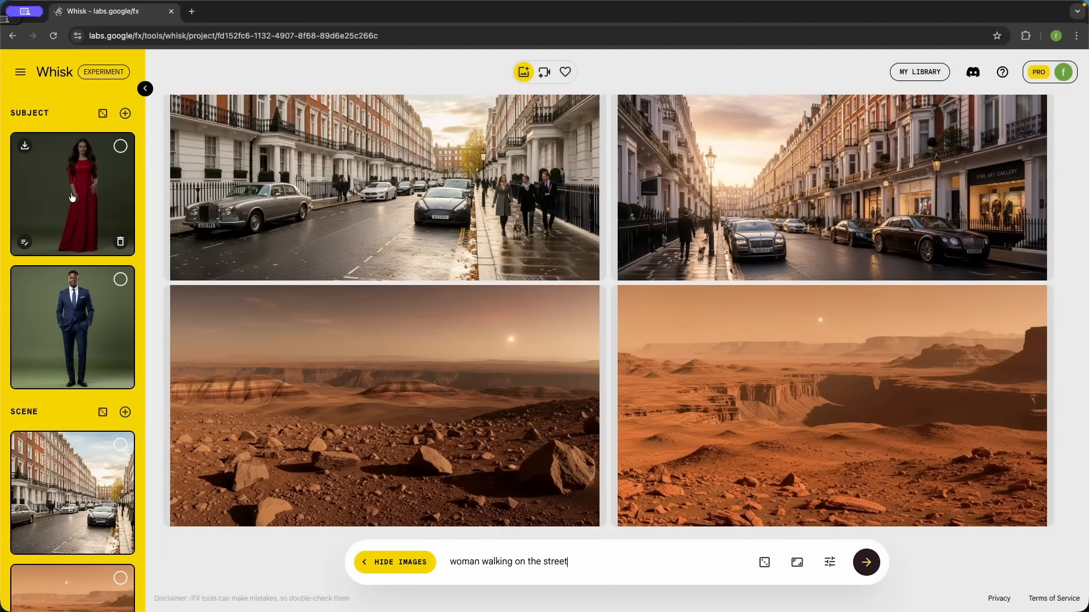
{"action": "left_click", "coordinate": [123, 446]}
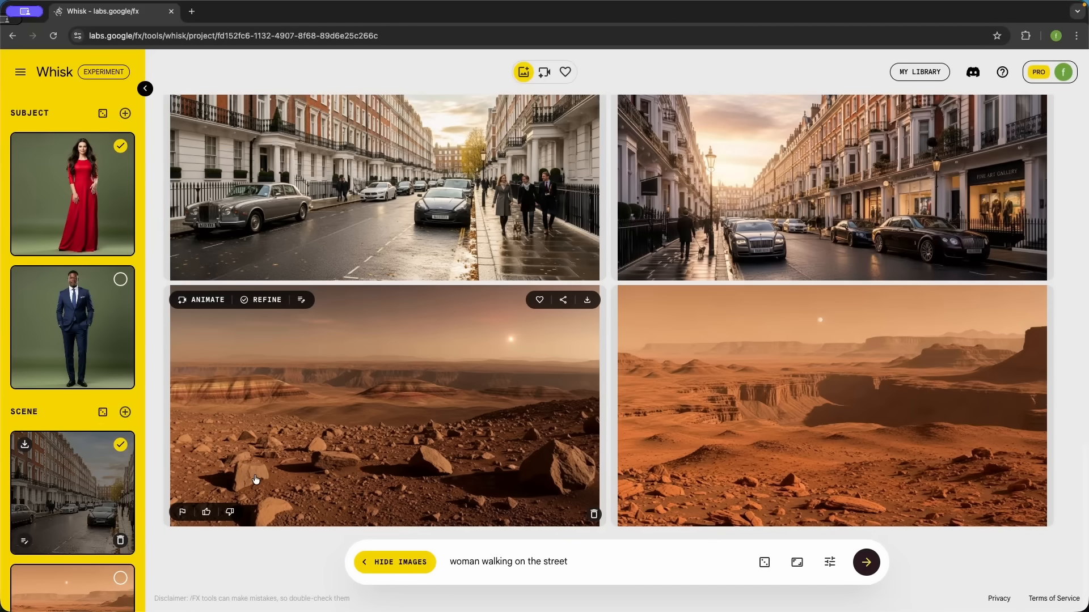
{"action": "left_click", "coordinate": [866, 563]}
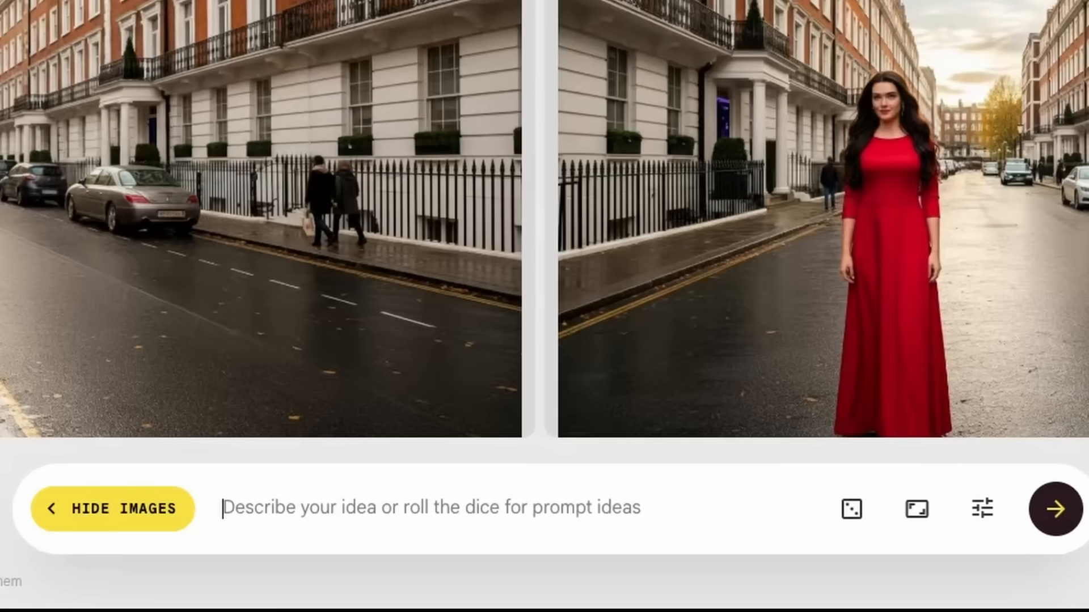
Generate images from the prompt "Couple happily walking" with both subjects selected and the martian scene replacing the London street.
{"action": "type", "text": "Couple happily walking"}
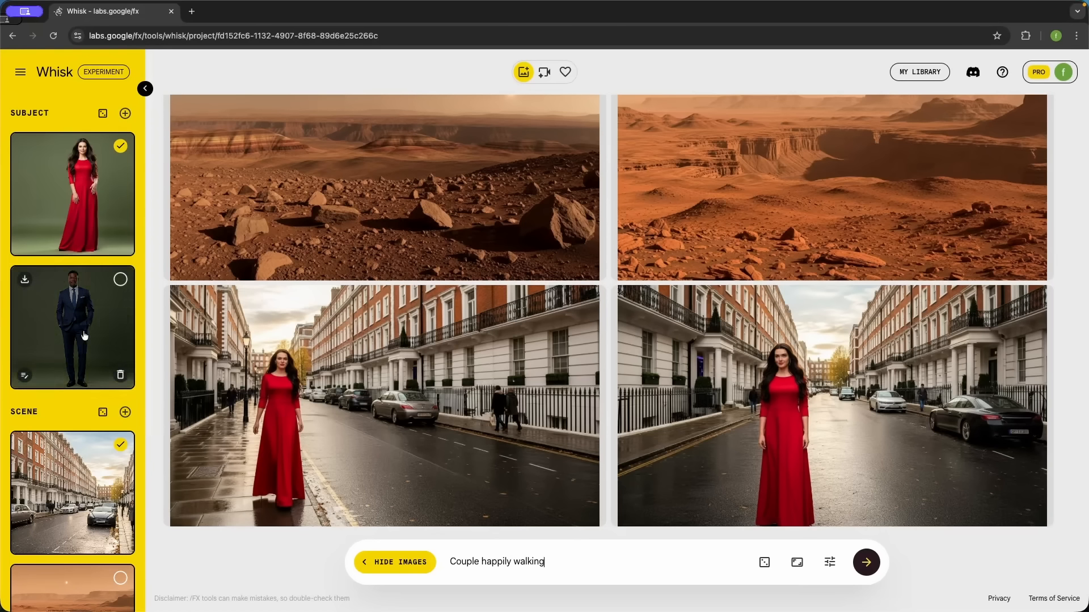
{"action": "mouse_move", "coordinate": [111, 156]}
{"action": "left_click", "coordinate": [120, 444]}
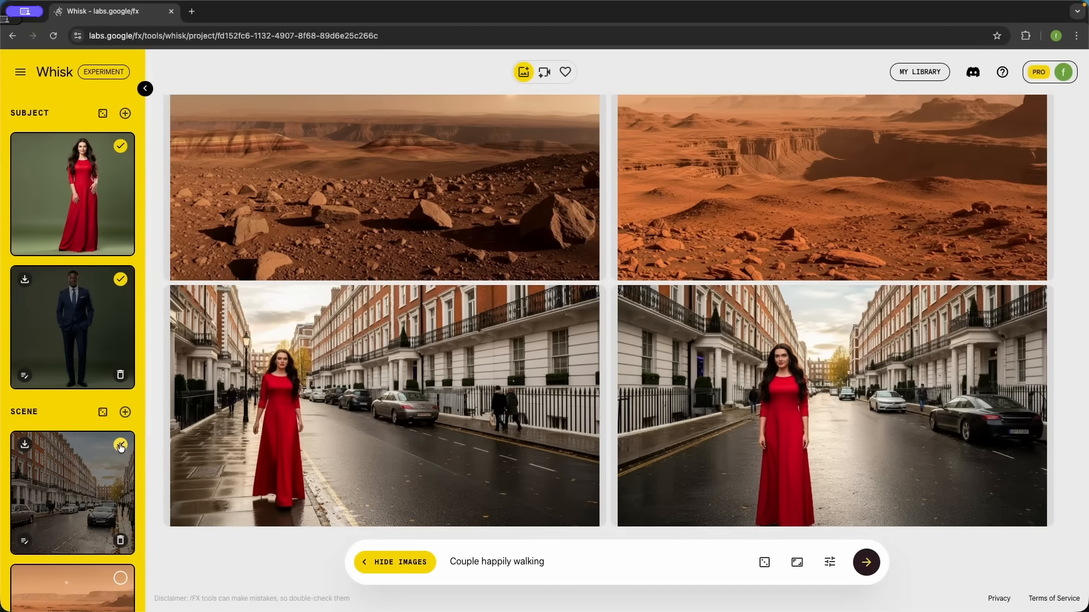
{"action": "scroll", "coordinate": [111, 339], "scroll_direction": "down", "scroll_amount": 3}
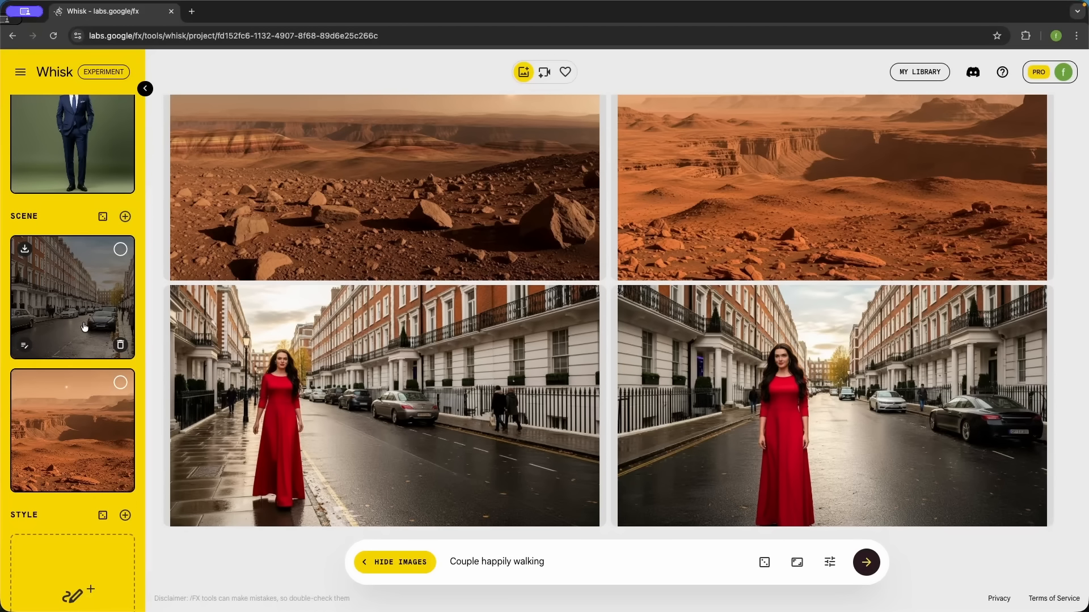
{"action": "left_click", "coordinate": [119, 384]}
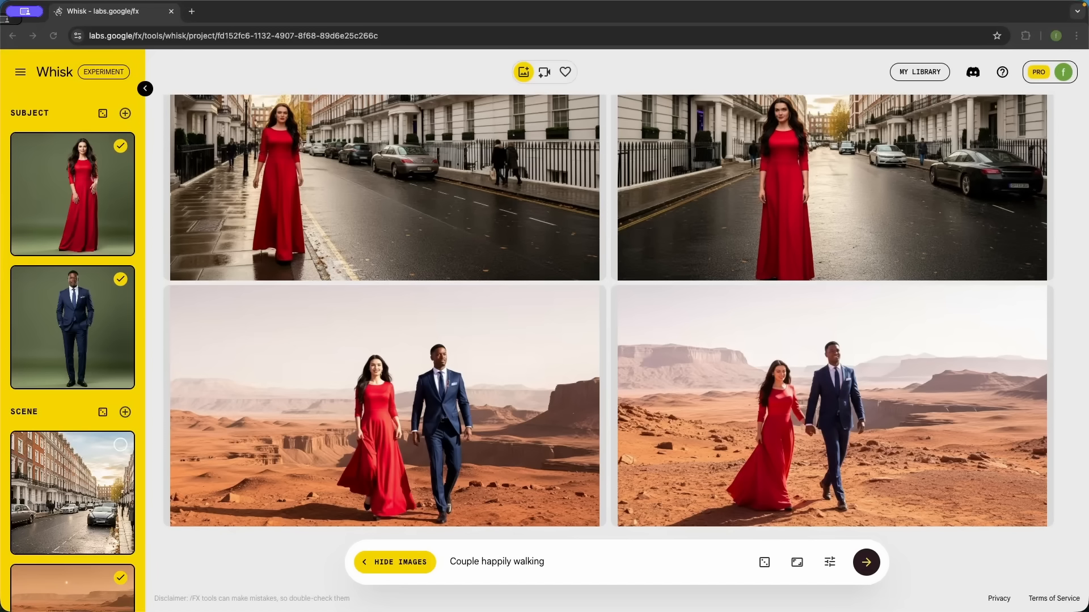
Fill the empty style reference with a randomly generated image and generate "Couple happily walking" again.
{"action": "scroll", "coordinate": [75, 397], "scroll_direction": "down", "scroll_amount": 5}
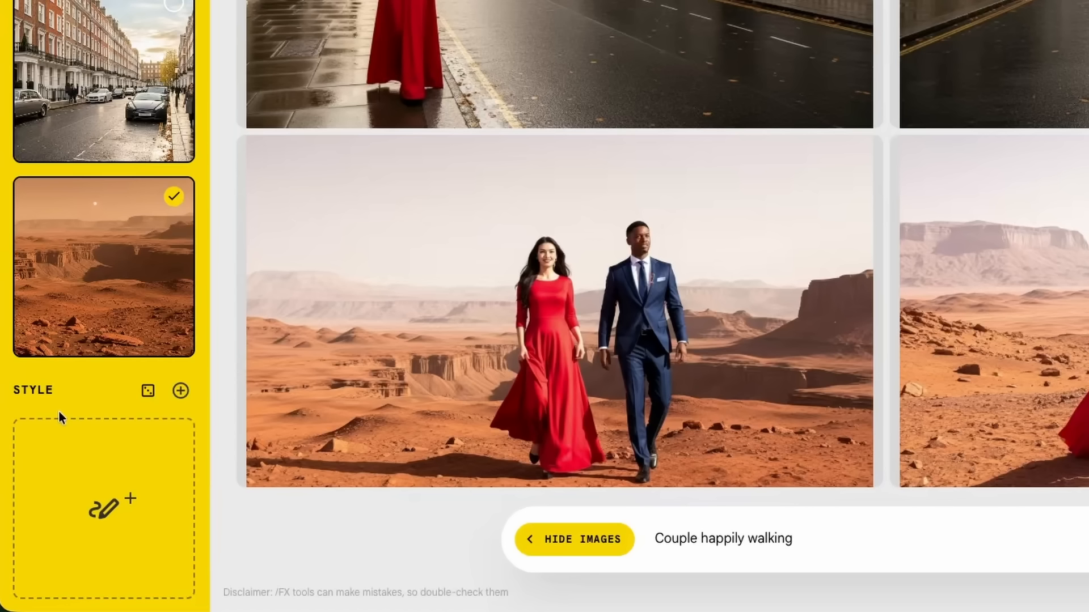
{"action": "mouse_move", "coordinate": [78, 549]}
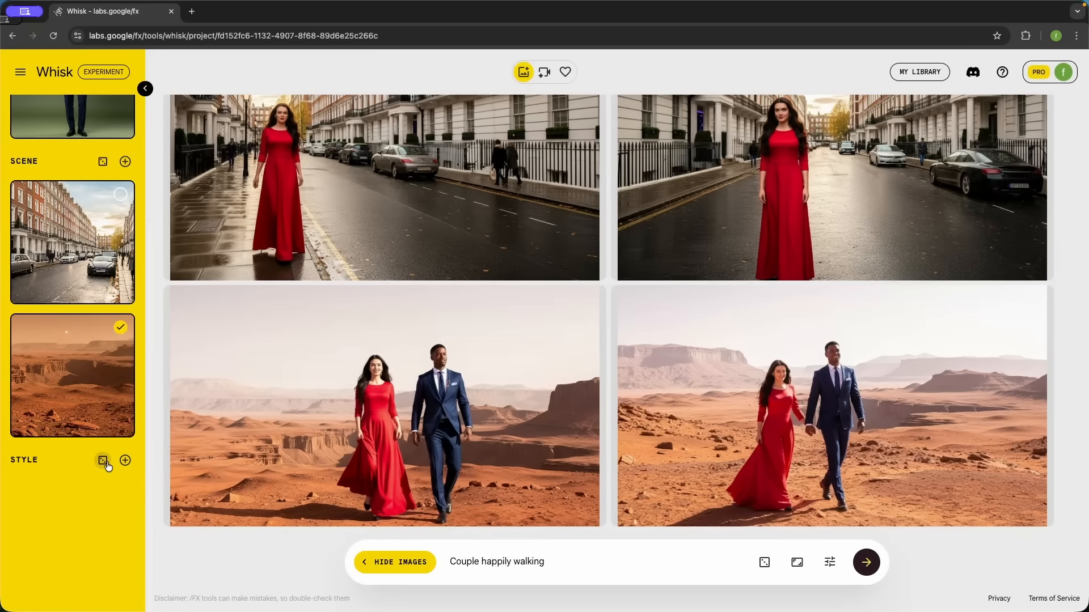
{"action": "left_click", "coordinate": [106, 463]}
{"action": "mouse_move", "coordinate": [62, 527]}
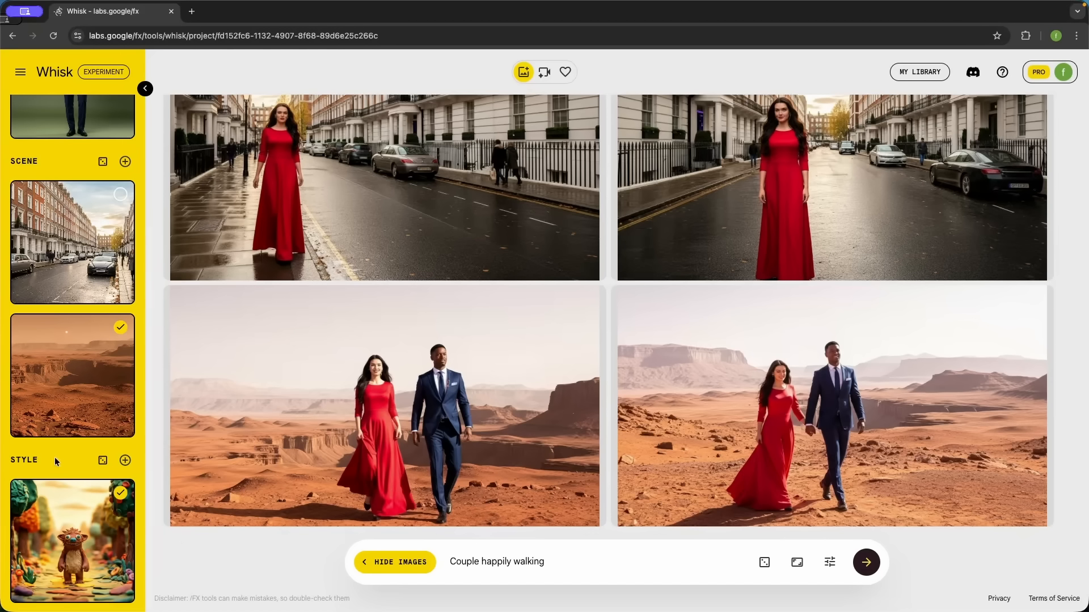
{"action": "scroll", "coordinate": [94, 525], "scroll_direction": "up", "scroll_amount": 5}
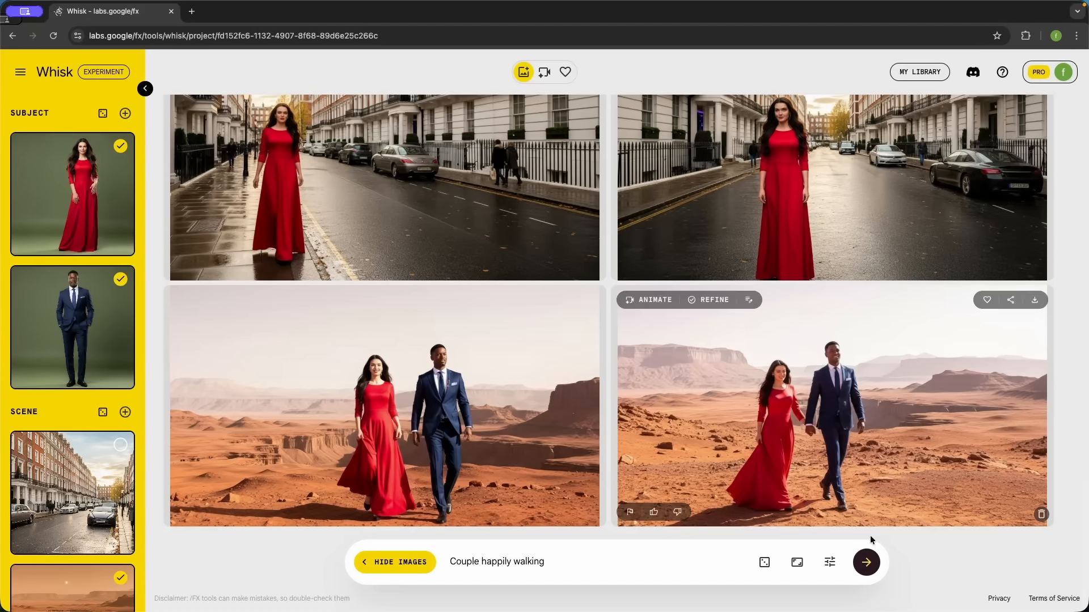
{"action": "left_click", "coordinate": [874, 561]}
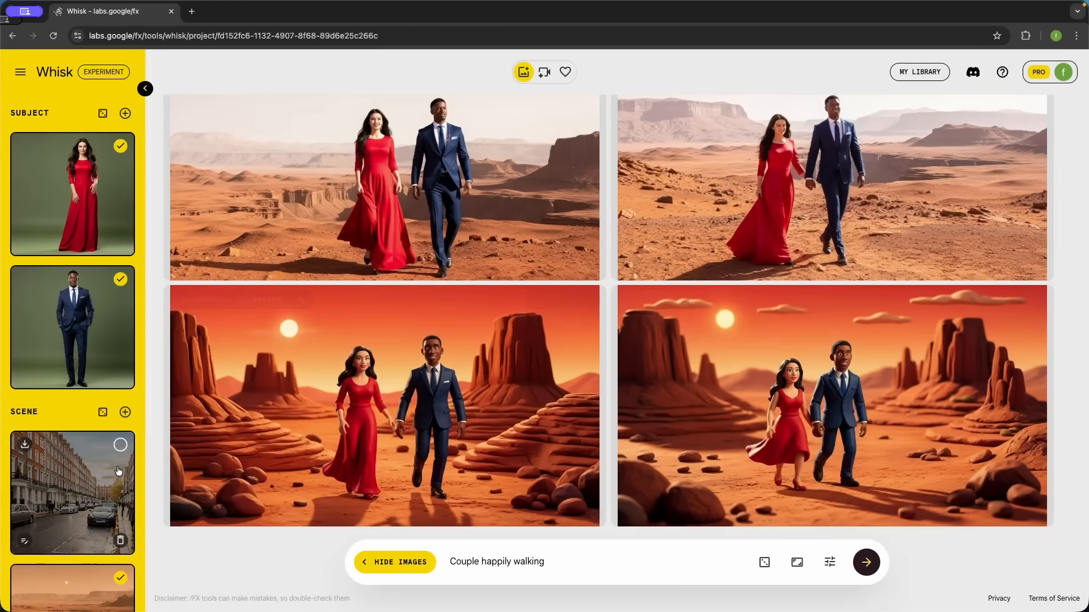
Delete the style reference and clear the prompt, leaving the martian scene and both subjects deselected.
{"action": "scroll", "coordinate": [68, 482], "scroll_direction": "down", "scroll_amount": 5}
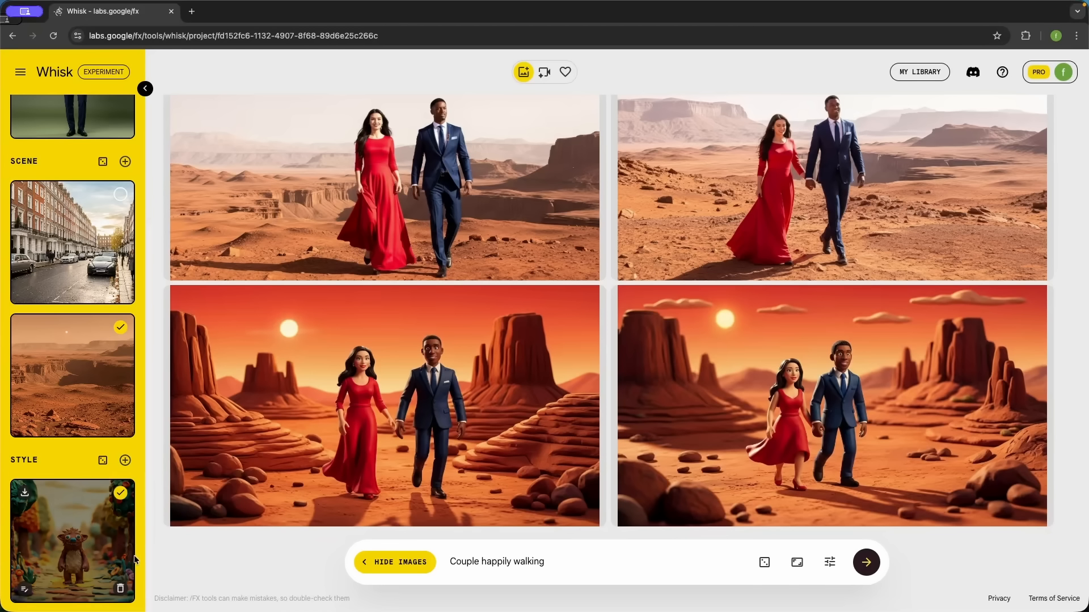
{"action": "left_click", "coordinate": [119, 589]}
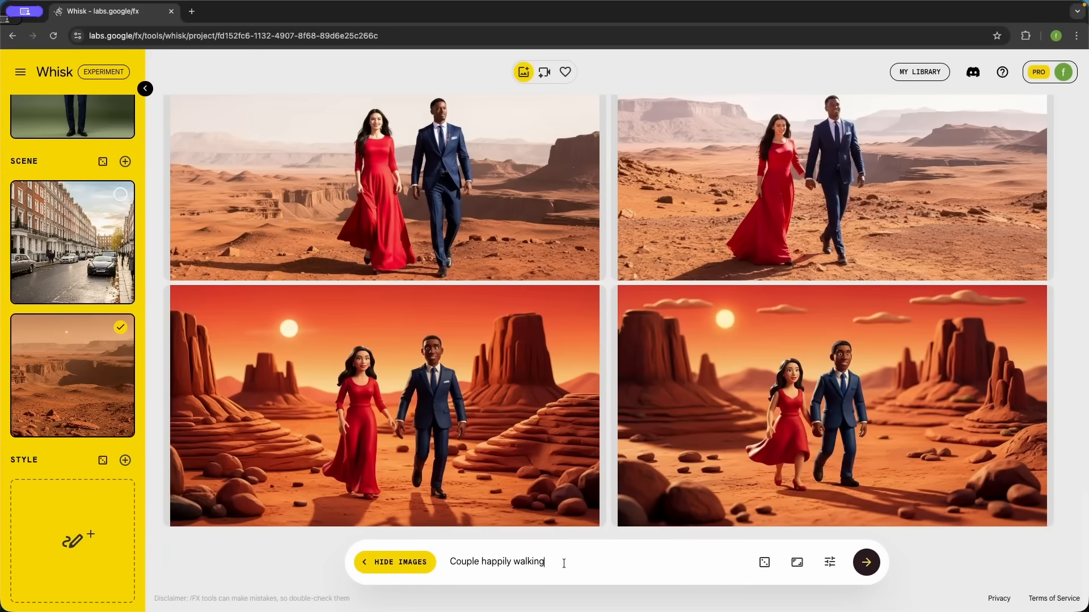
{"action": "left_click_drag", "start_coordinate": [564, 563], "coordinate": [401, 569]}
{"action": "key", "text": "BackSpace"}
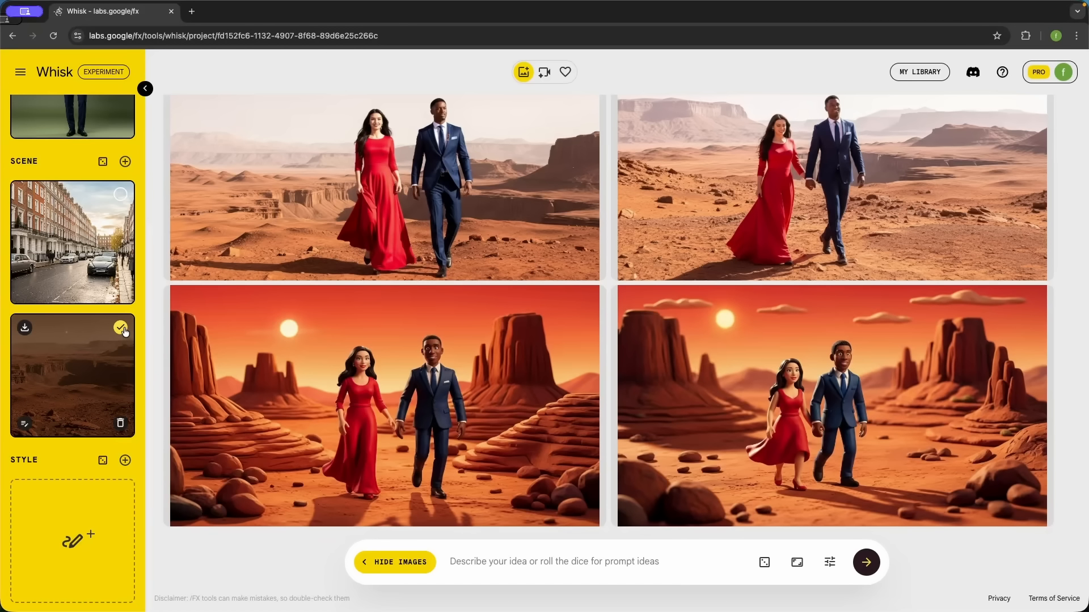
{"action": "scroll", "coordinate": [121, 330], "scroll_direction": "up", "scroll_amount": 5}
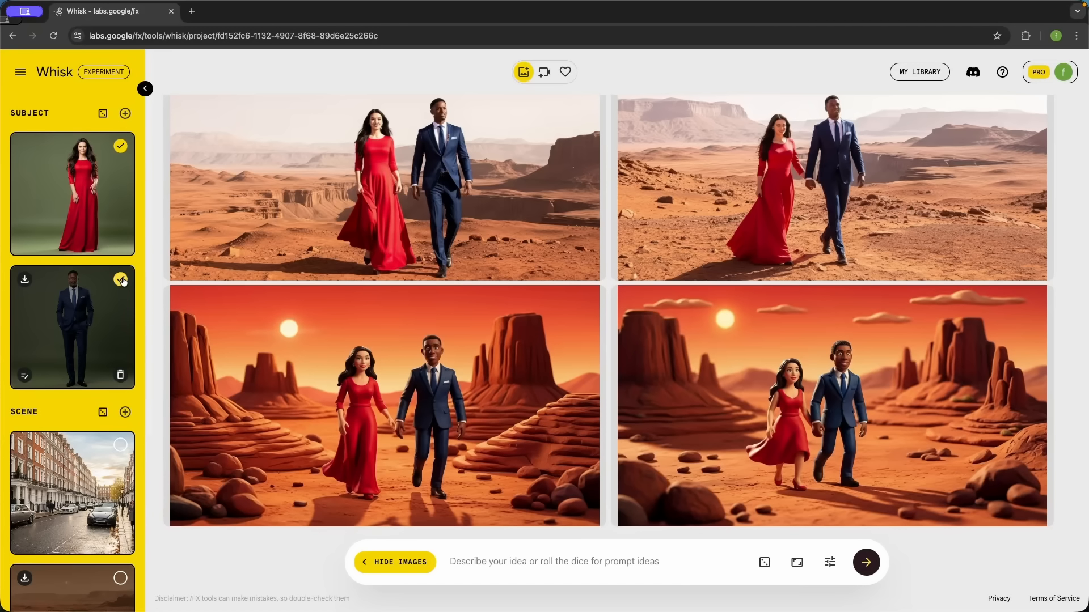
{"action": "left_click", "coordinate": [121, 145]}
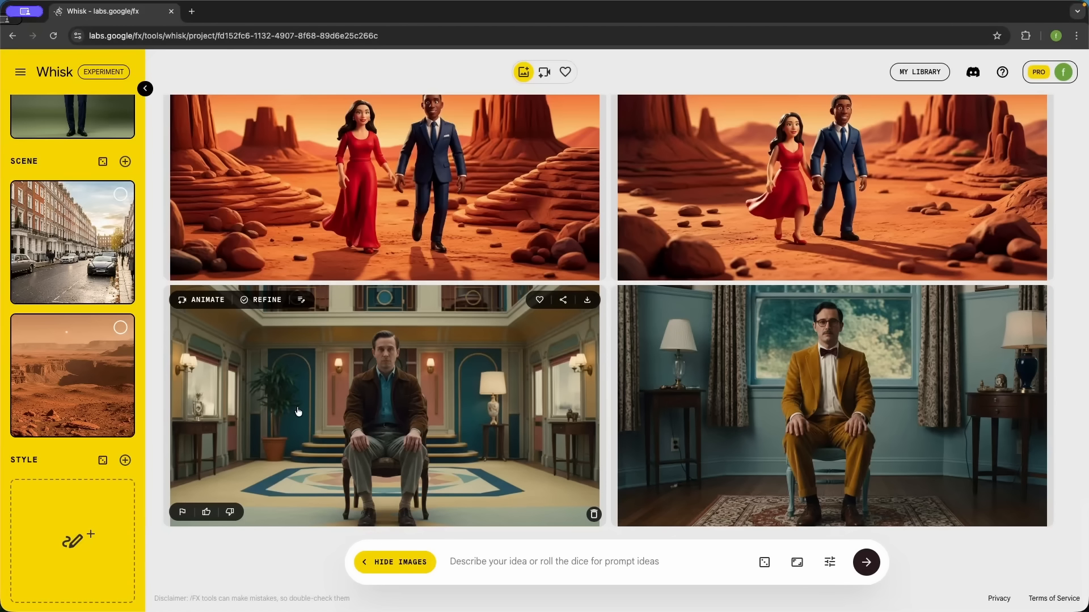
Add the generated image of the man seated in the symmetrical lobby as the style reference and reselect both subjects.
{"action": "left_click_drag", "start_coordinate": [298, 412], "coordinate": [69, 408]}
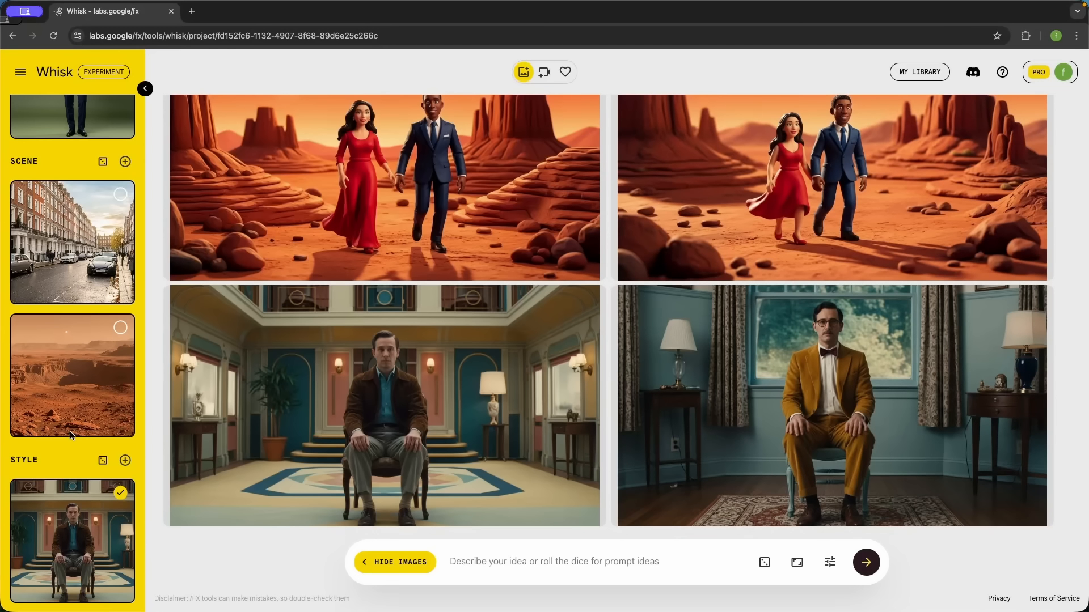
{"action": "scroll", "coordinate": [69, 434], "scroll_direction": "up", "scroll_amount": 5}
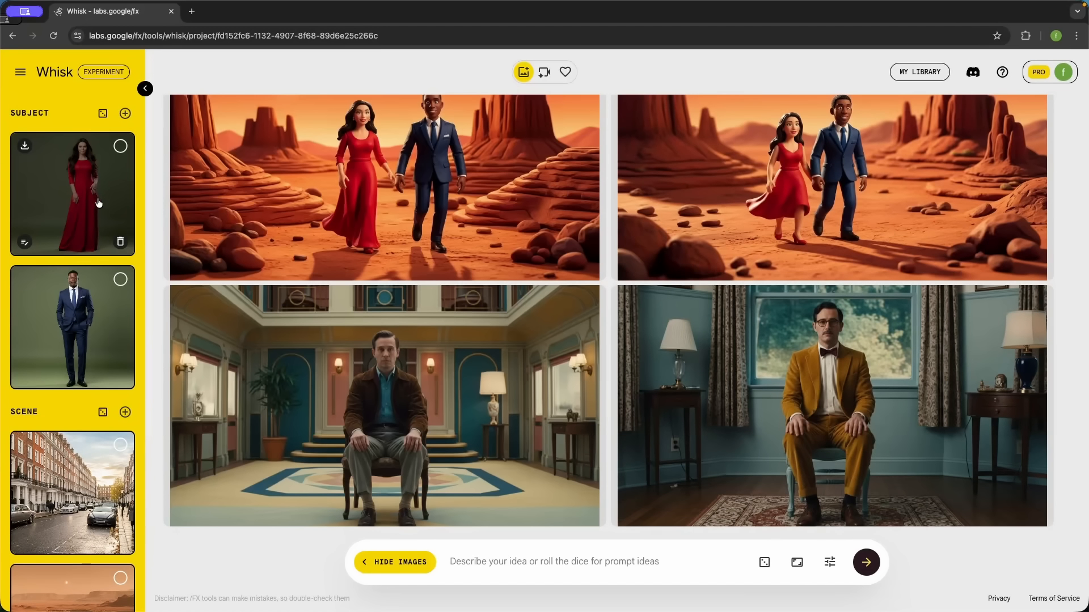
{"action": "left_click", "coordinate": [120, 279]}
{"action": "scroll", "coordinate": [94, 504], "scroll_direction": "down", "scroll_amount": 5}
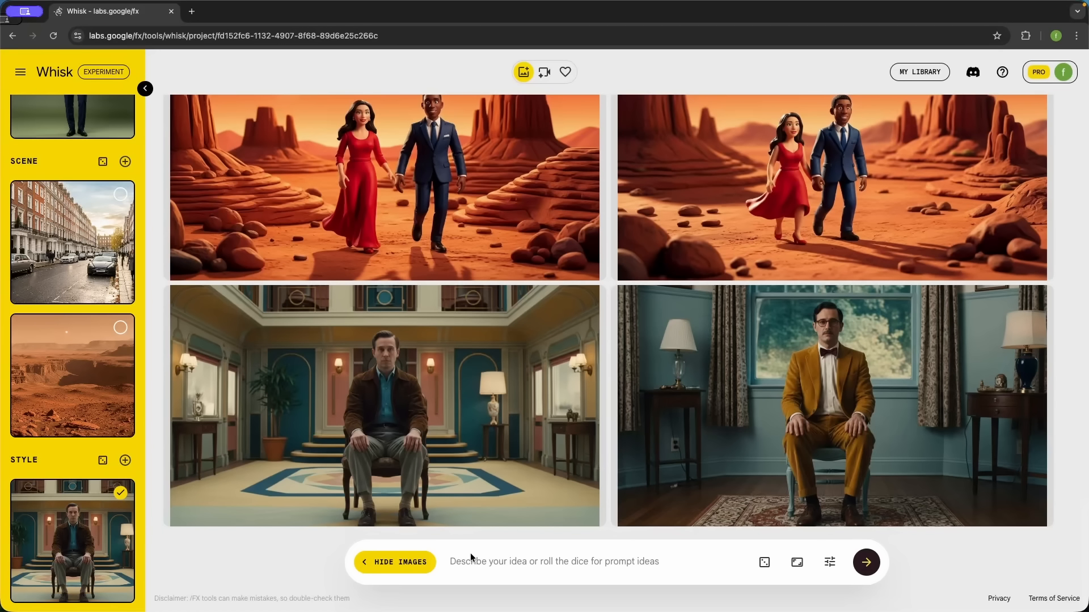
Generate images from the prompt "Couple happily sitting on a restaurant".
{"action": "left_click", "coordinate": [471, 561]}
{"action": "type", "text": "Couple happily sitting on a restaurant"}
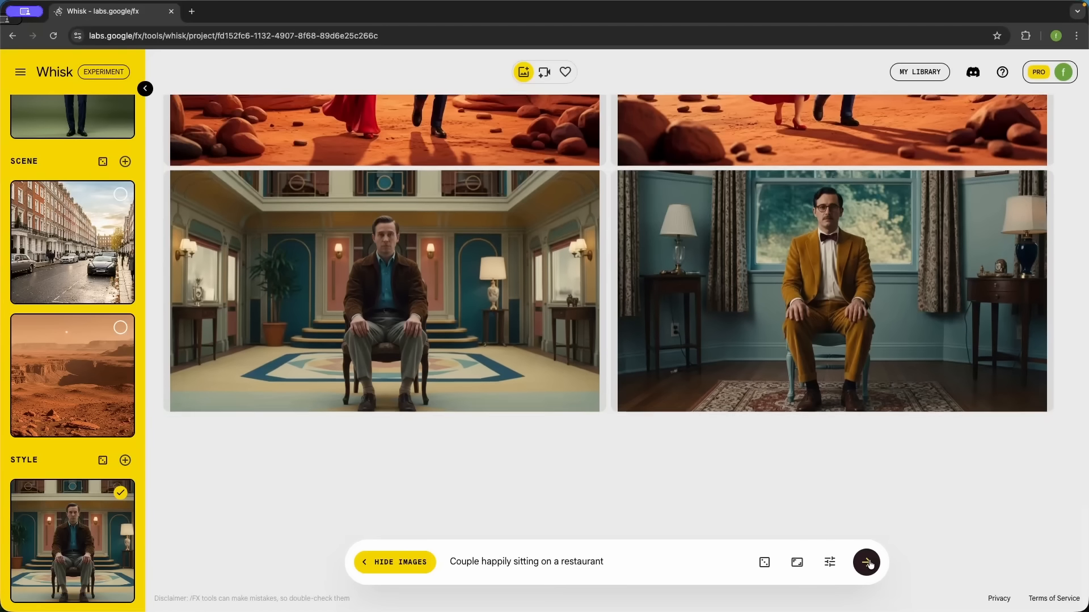
{"action": "left_click", "coordinate": [868, 562]}
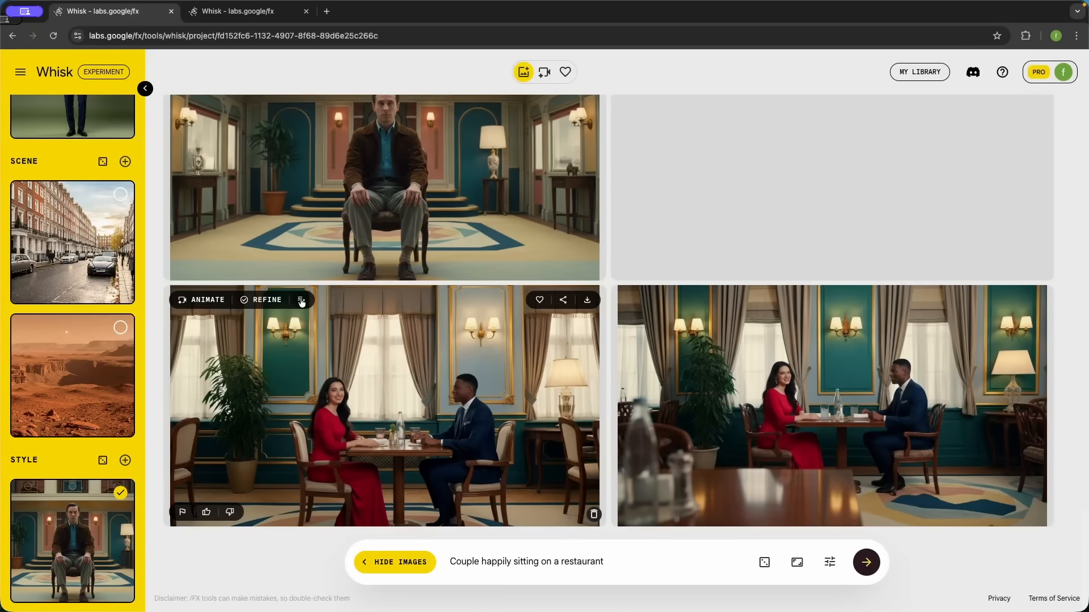
Replace the details of the restaurant image showing the centered table with "Make the Black man Asian,", generate it and close the detail editor.
{"action": "left_click", "coordinate": [301, 301]}
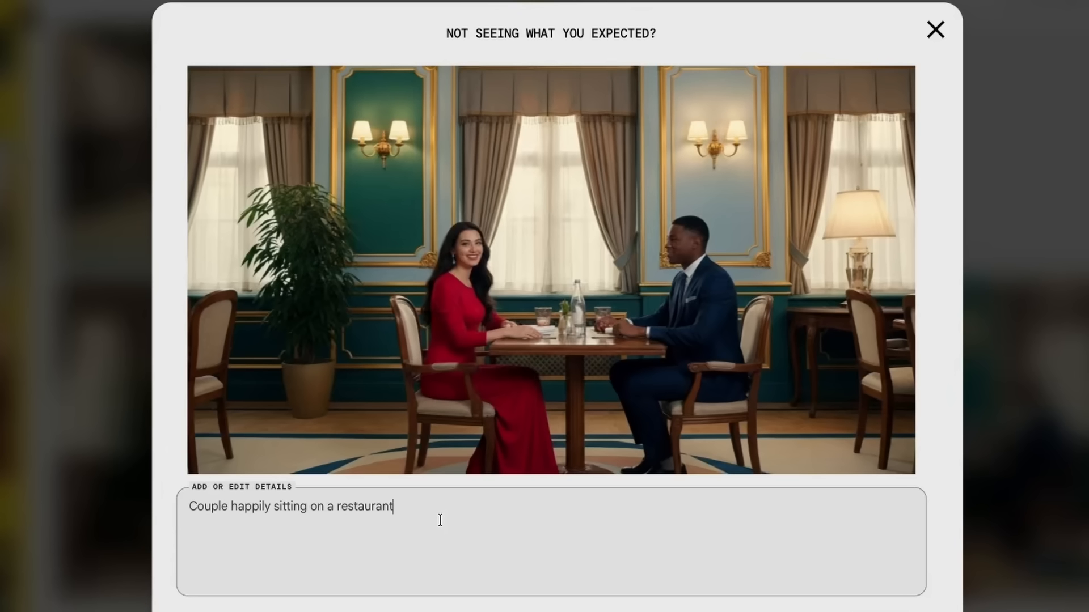
{"action": "left_click_drag", "start_coordinate": [440, 520], "coordinate": [109, 492]}
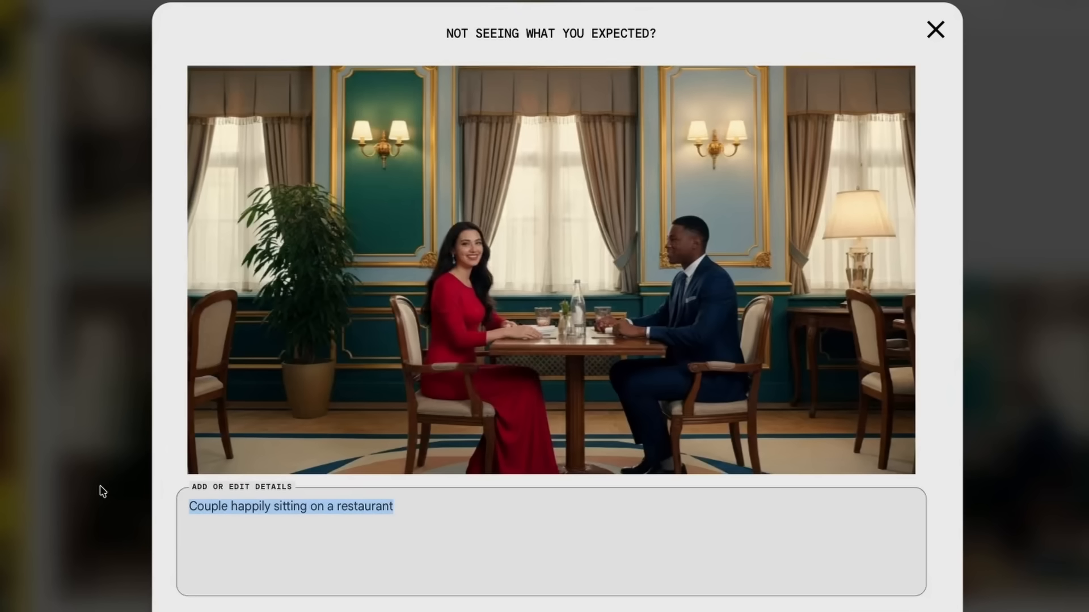
{"action": "key", "text": "BackSpace"}
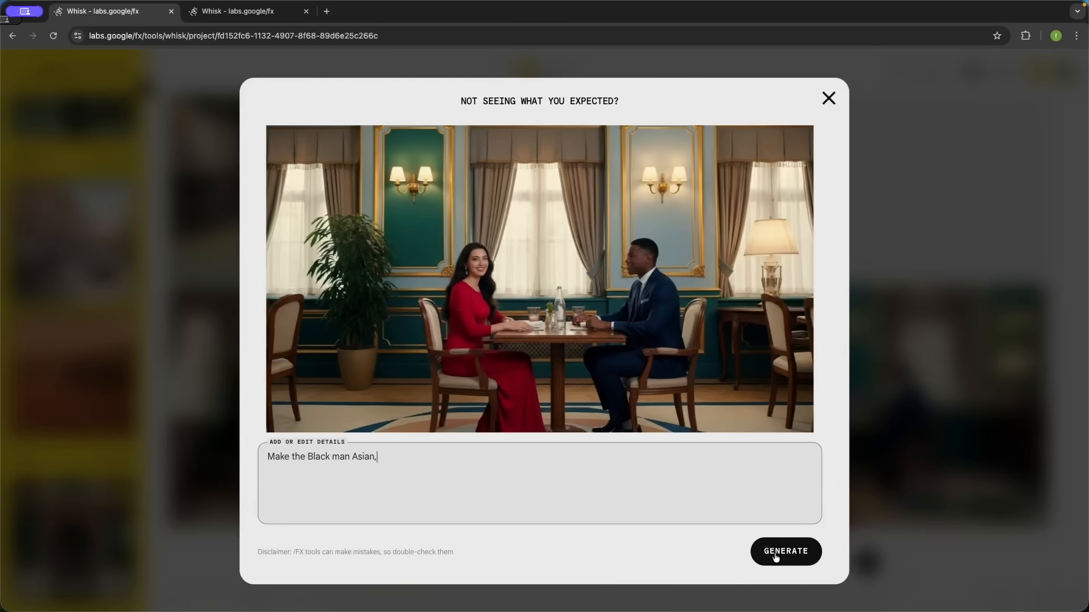
{"action": "left_click", "coordinate": [774, 554]}
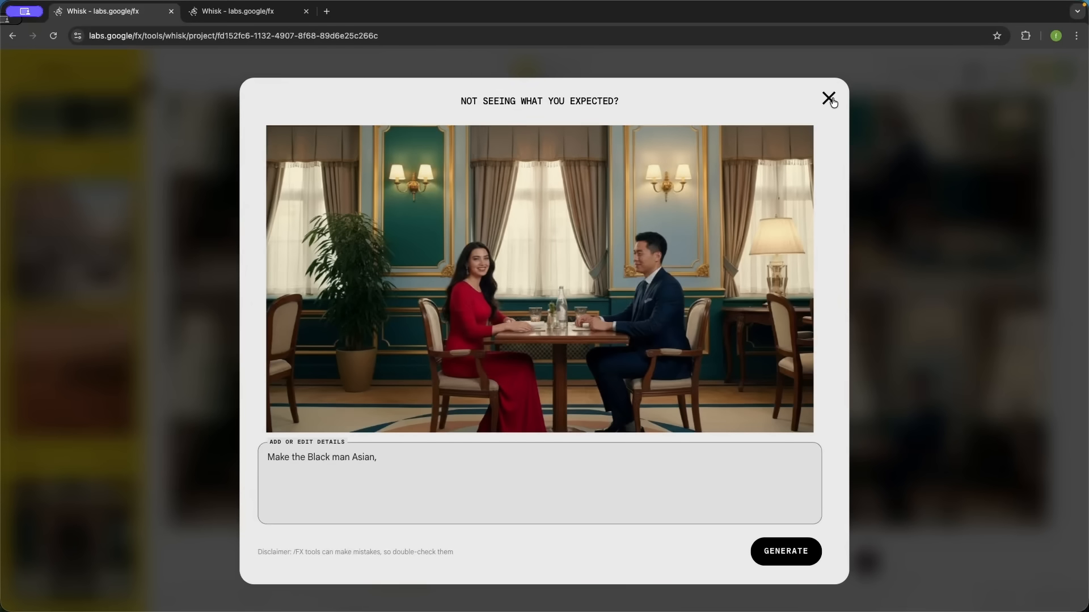
{"action": "left_click", "coordinate": [829, 100]}
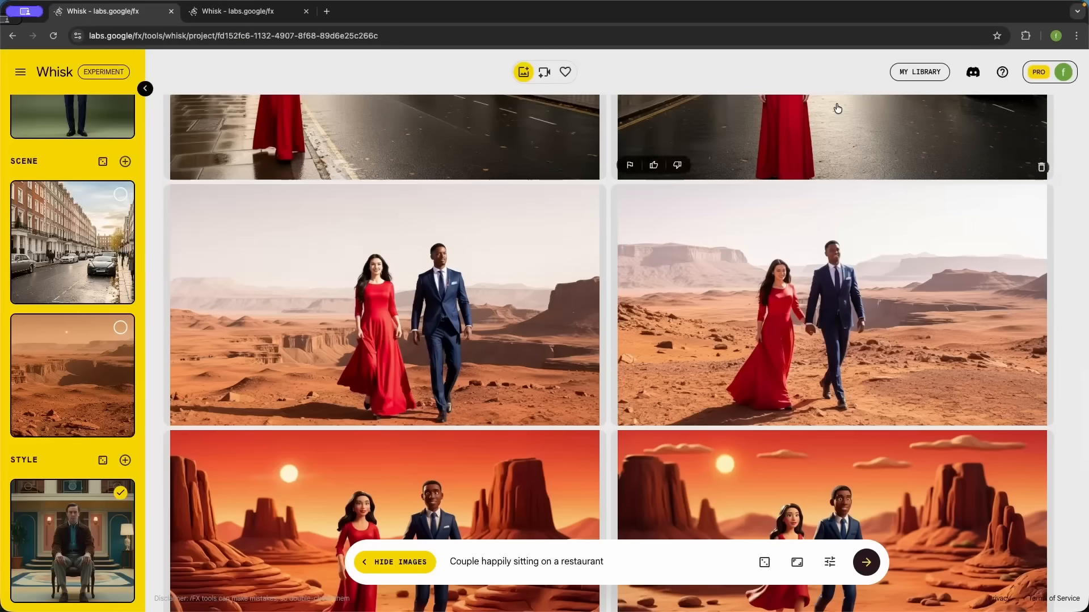
Refine the realistic desert image of the couple walking hand in hand with the edit "the sky is purple".
{"action": "mouse_move", "coordinate": [770, 256]}
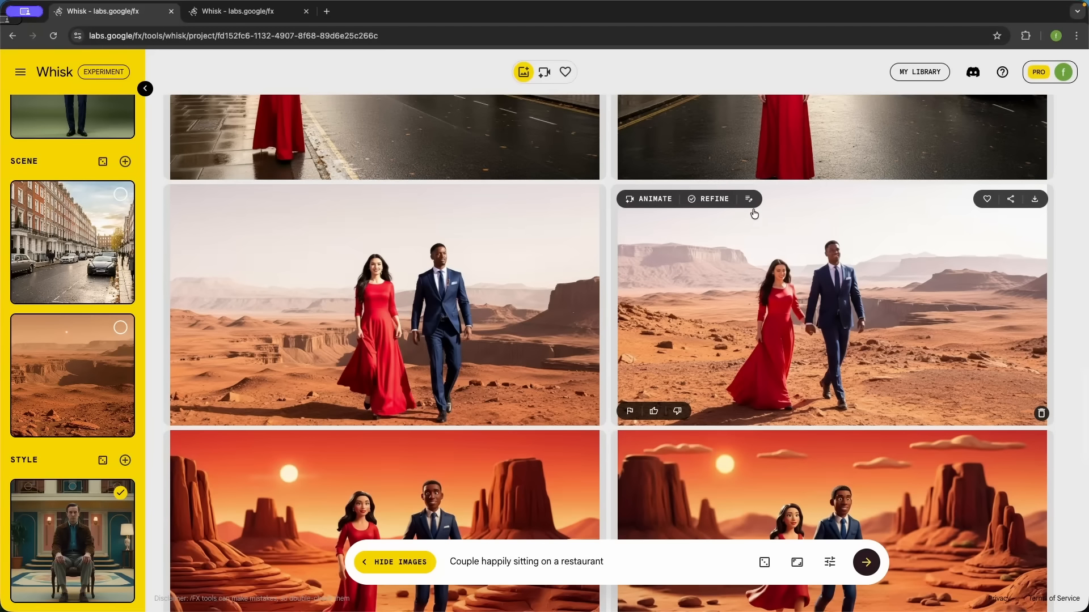
{"action": "left_click", "coordinate": [716, 203]}
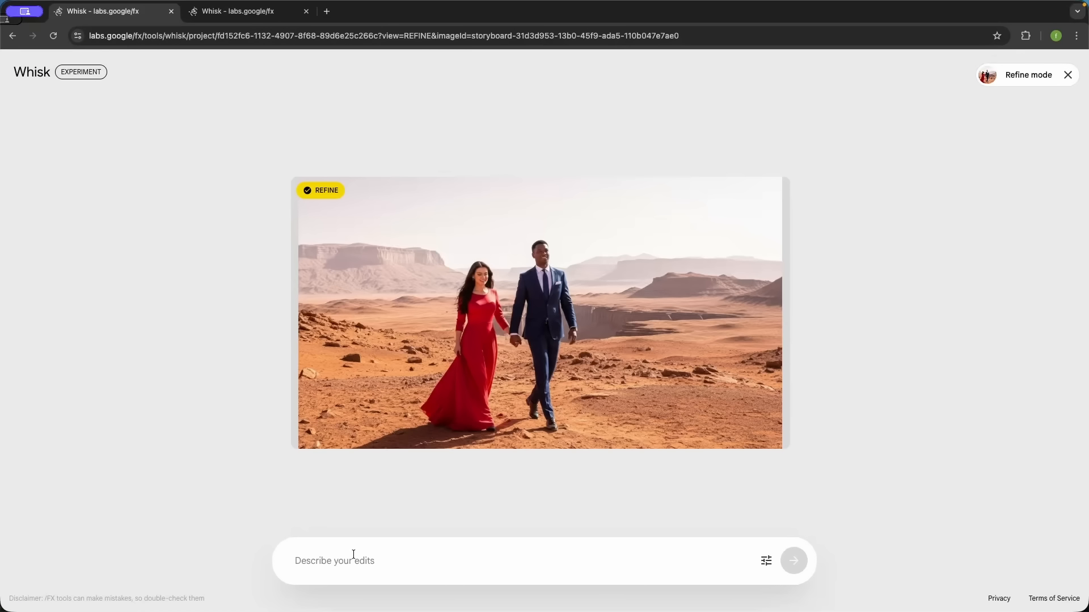
{"action": "left_click", "coordinate": [354, 554]}
{"action": "type", "text": "the sky is purple"}
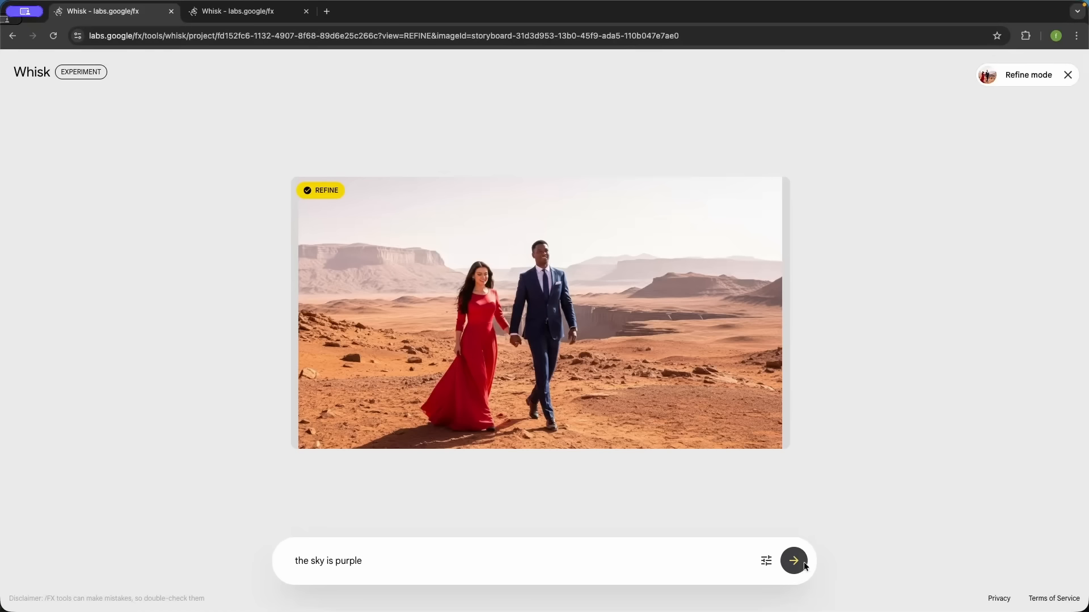
{"action": "left_click", "coordinate": [900, 561]}
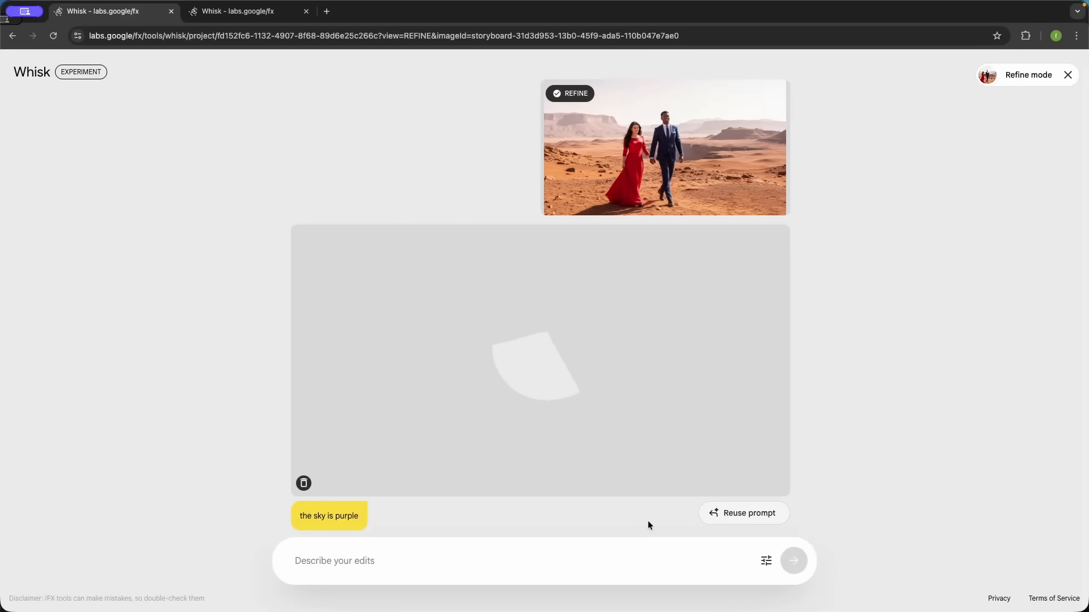